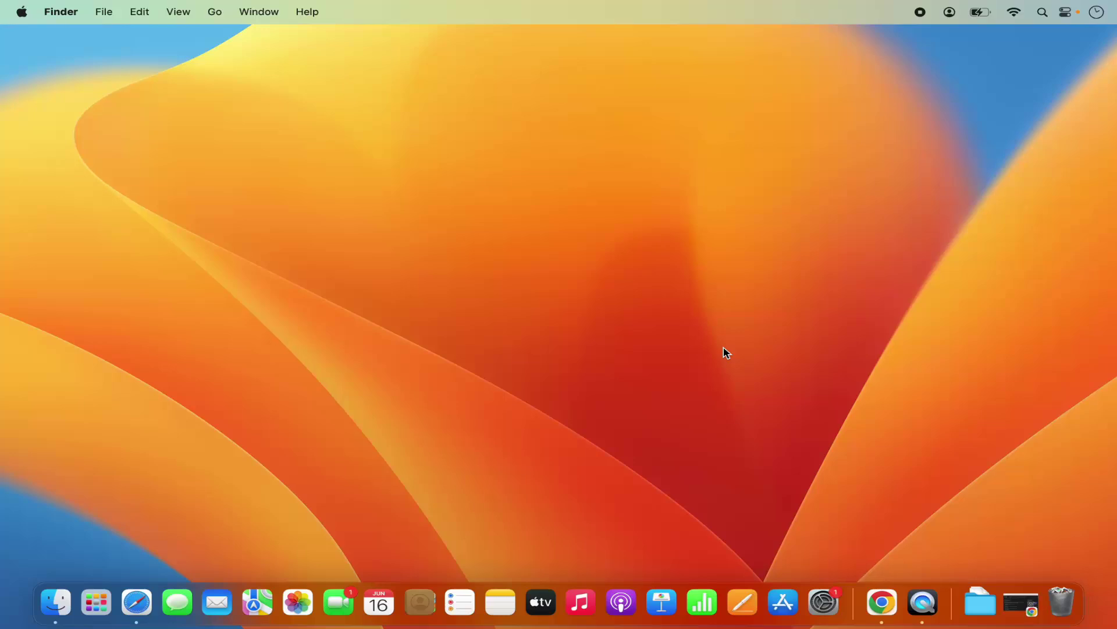
Open the OBS Studio website in Chrome and download the macOS (Apple Silicon) version
{"action": "left_click", "coordinate": [880, 599]}
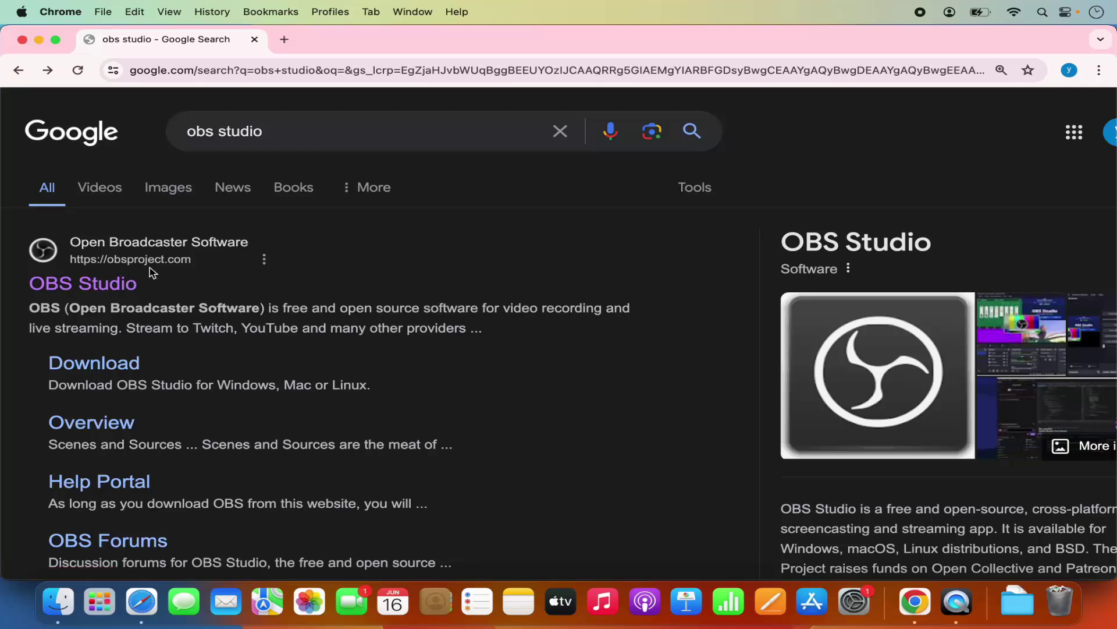
{"action": "left_click", "coordinate": [117, 289]}
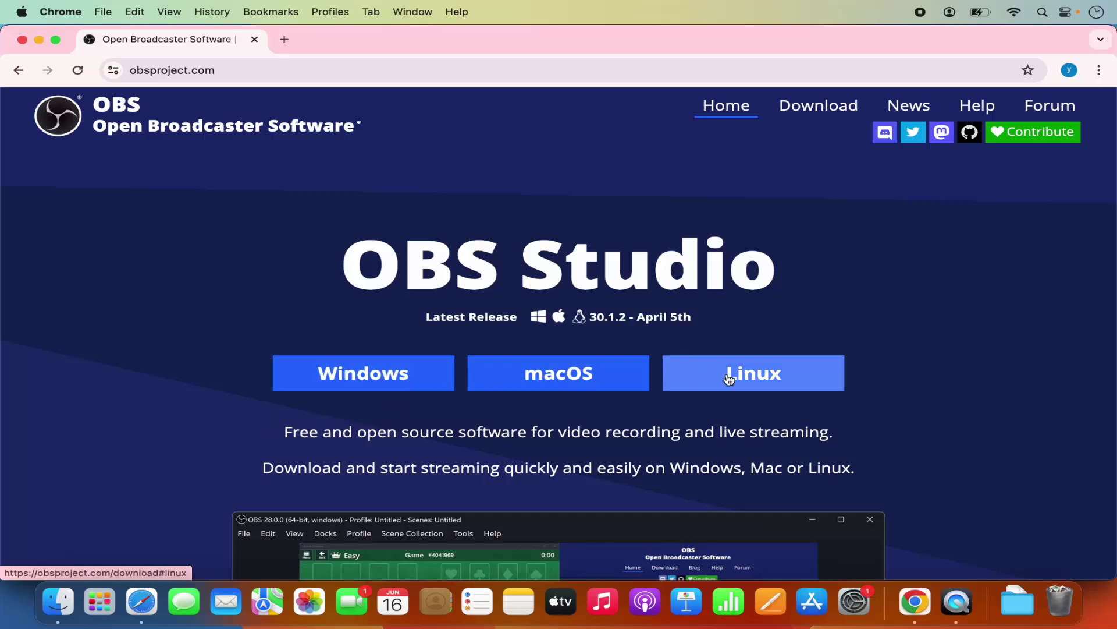
{"action": "left_click", "coordinate": [561, 377]}
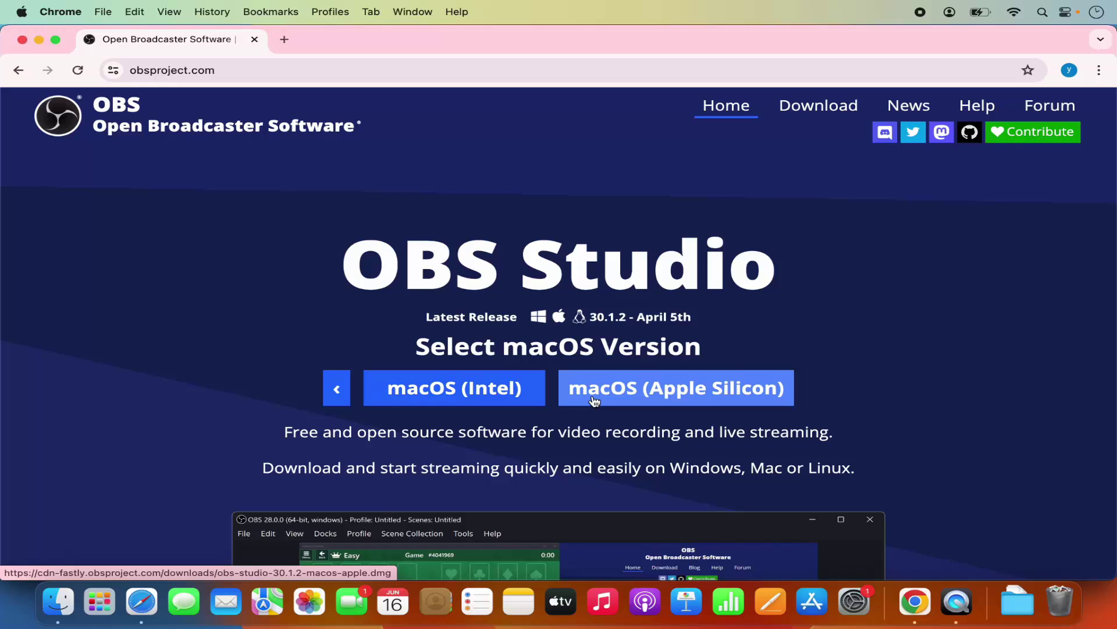
{"action": "left_click", "coordinate": [653, 395]}
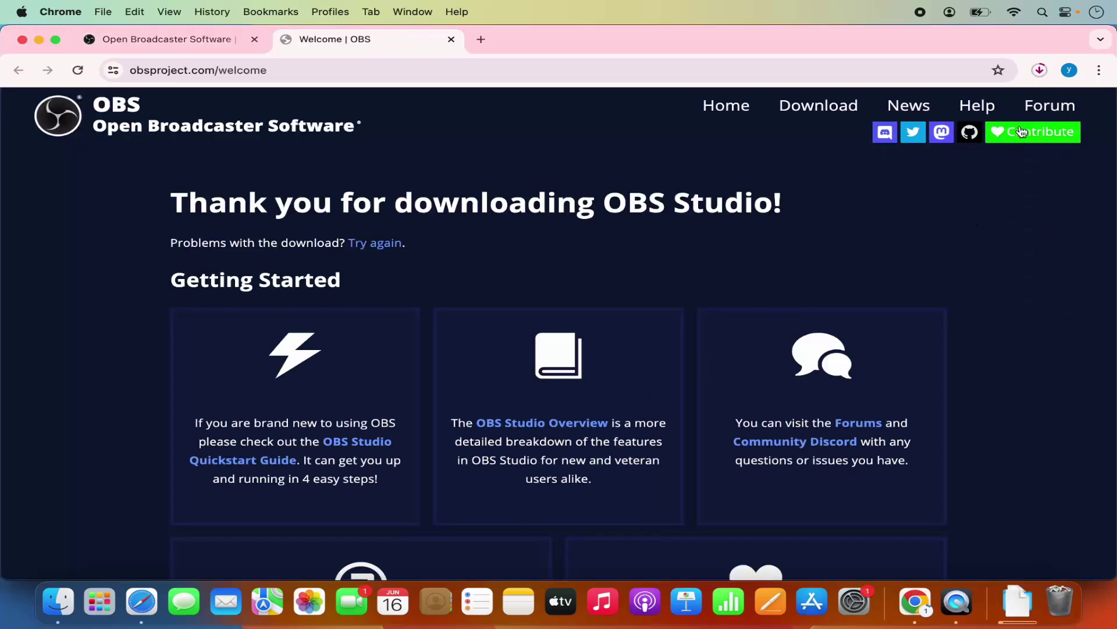
Open the downloaded OBS Studio disk image and install OBS into the Applications folder
{"action": "left_click", "coordinate": [1040, 70]}
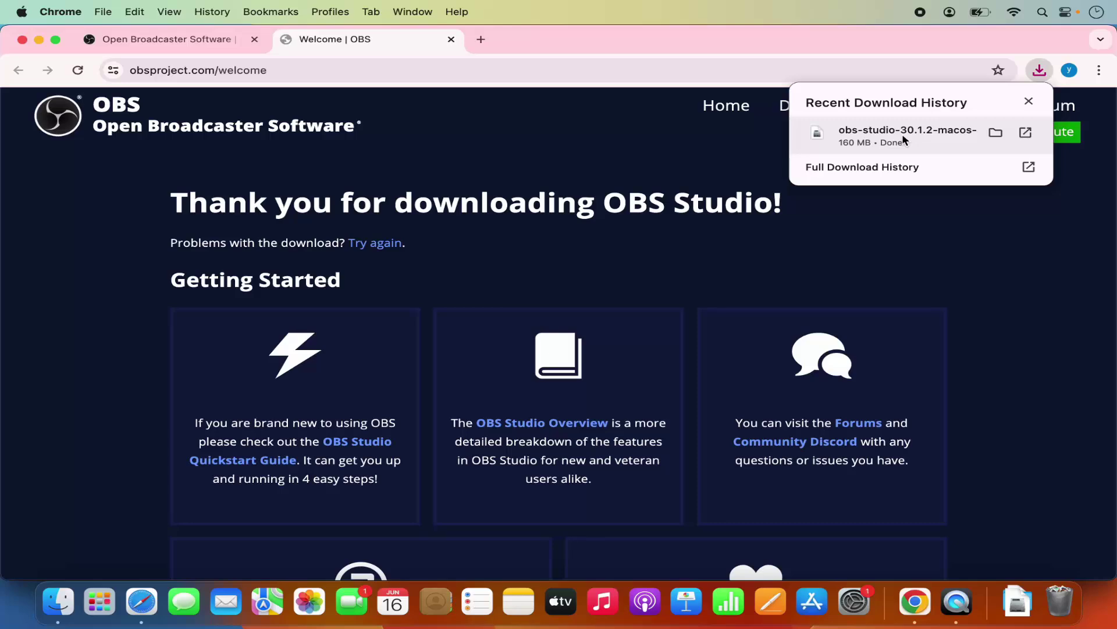
{"action": "left_click", "coordinate": [902, 134]}
{"action": "left_click", "coordinate": [40, 41]}
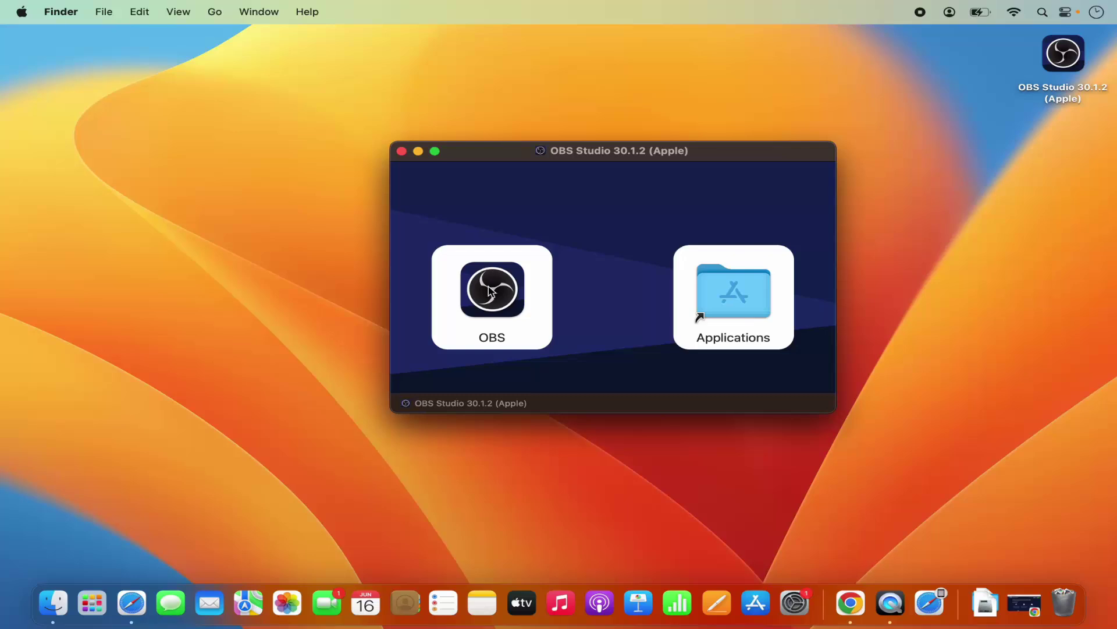
{"action": "left_click", "coordinate": [489, 290]}
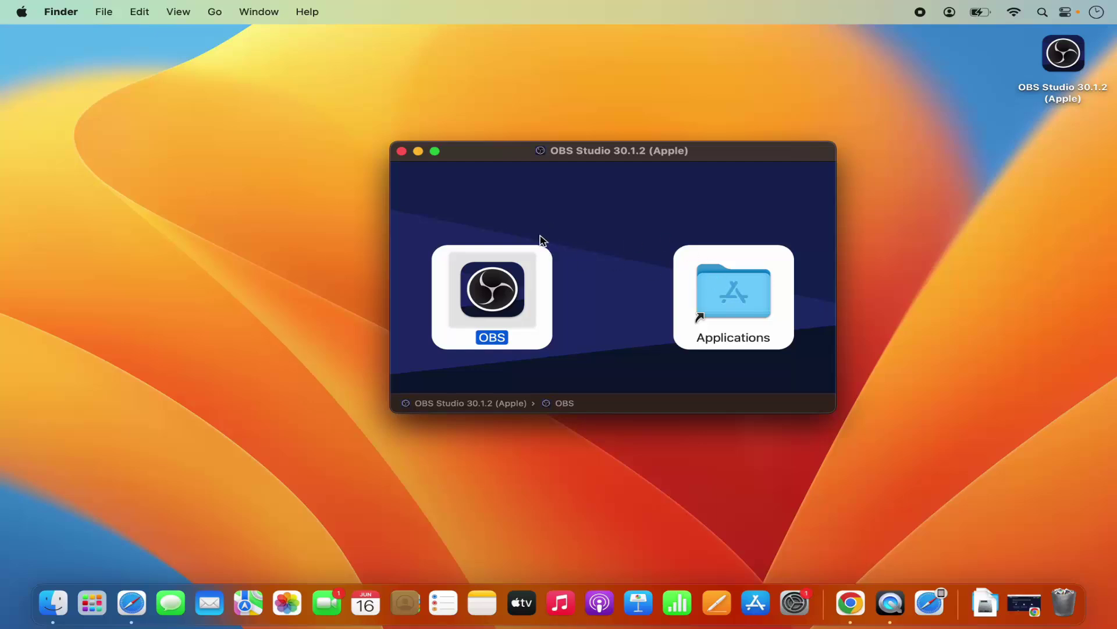
{"action": "left_click_drag", "start_coordinate": [499, 289], "coordinate": [743, 291]}
{"action": "left_click", "coordinate": [418, 151]}
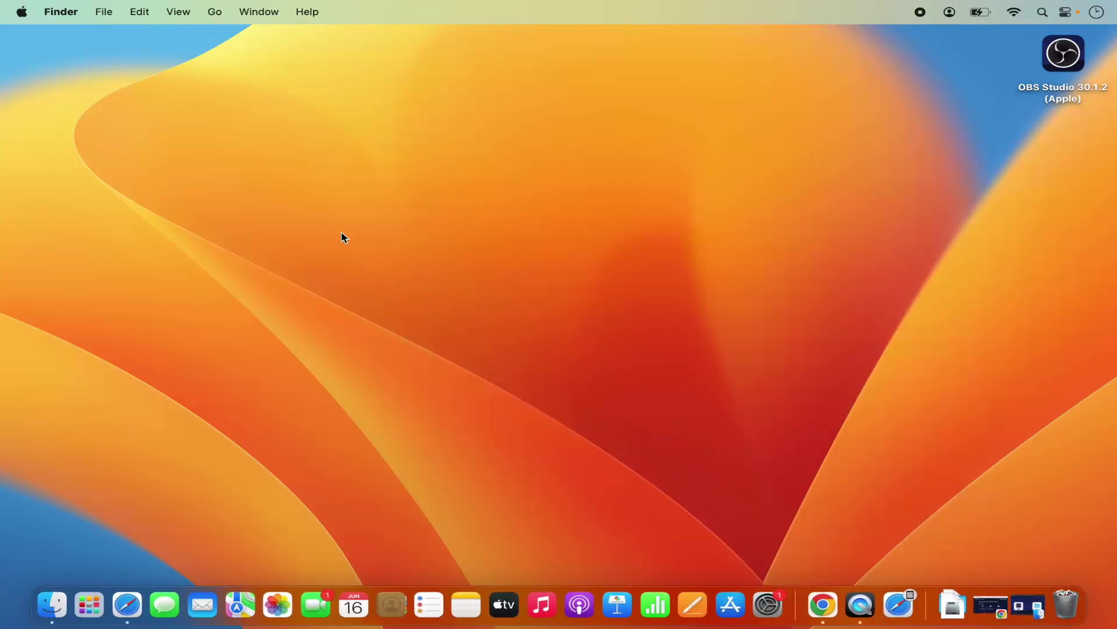
Launch OBS from the installed applications
{"action": "left_click", "coordinate": [89, 605]}
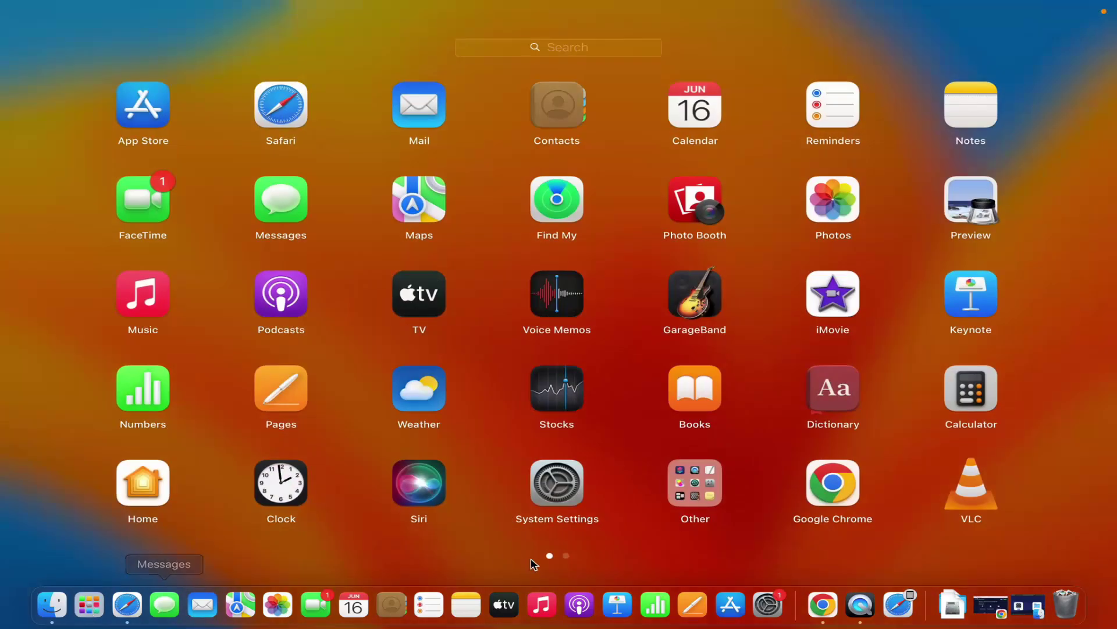
{"action": "scroll", "coordinate": [532, 562], "scroll_direction": "right", "scroll_amount": 5}
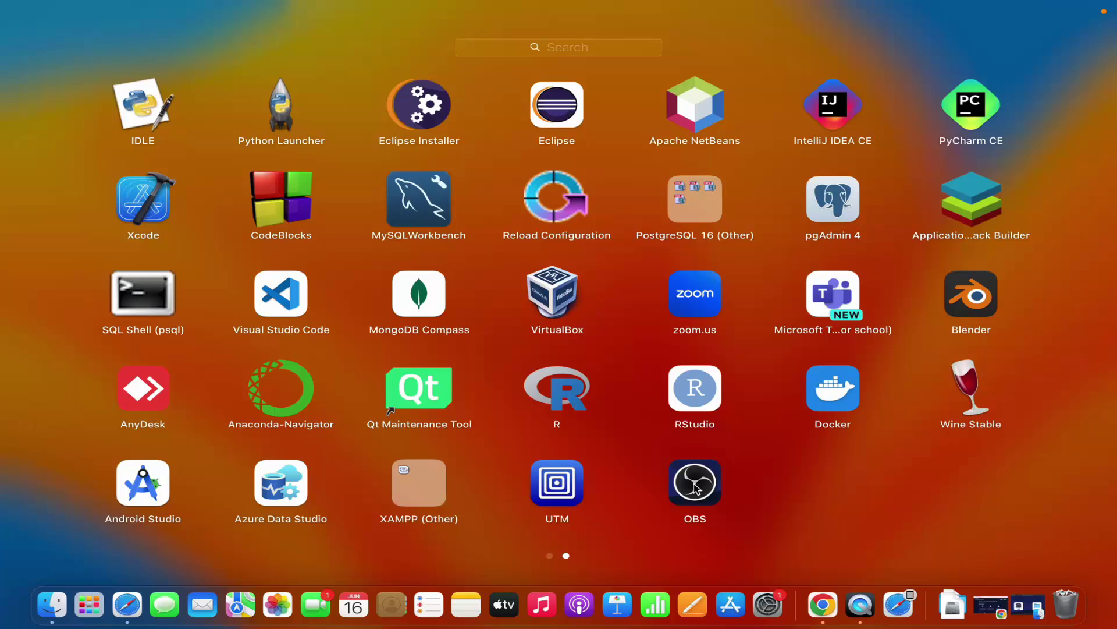
{"action": "left_click", "coordinate": [696, 486]}
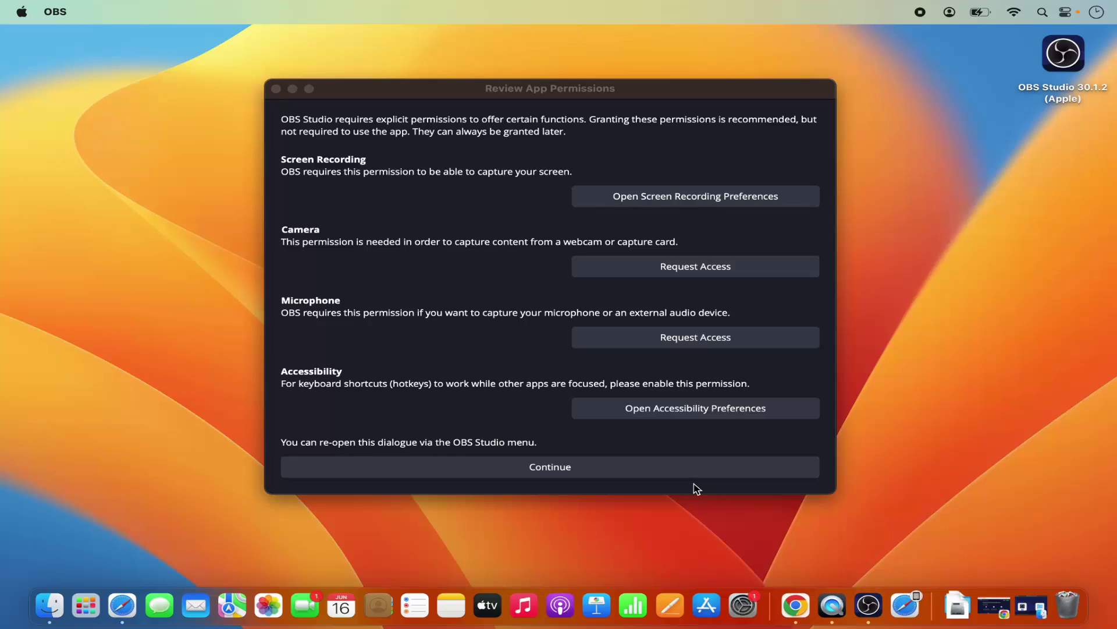
Grant OBS access to the camera and the microphone
{"action": "left_click", "coordinate": [527, 160]}
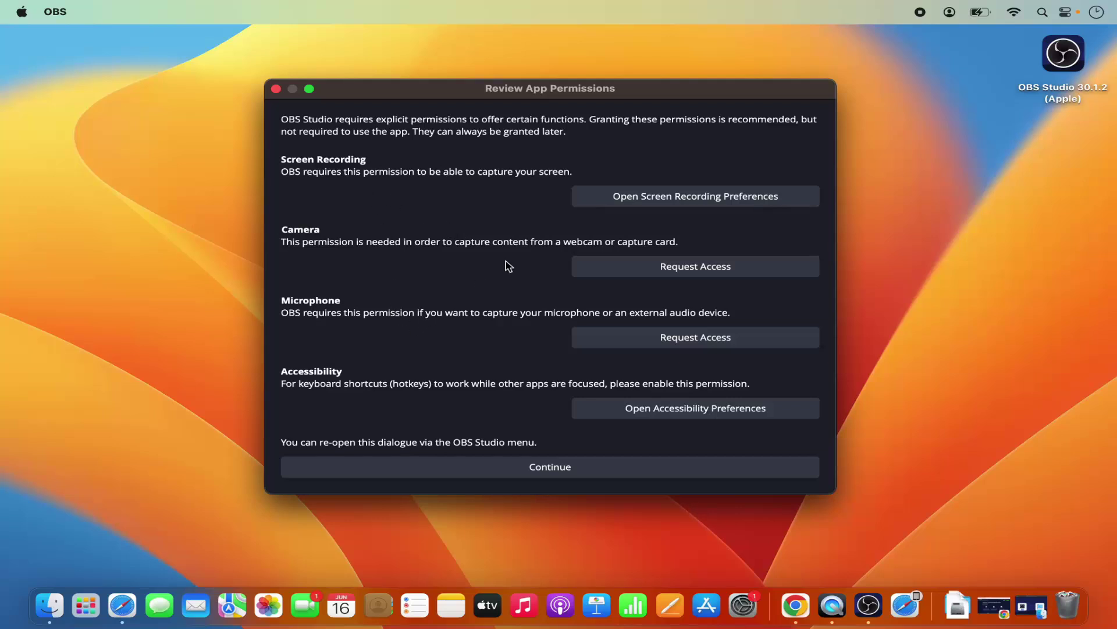
{"action": "left_click", "coordinate": [606, 268]}
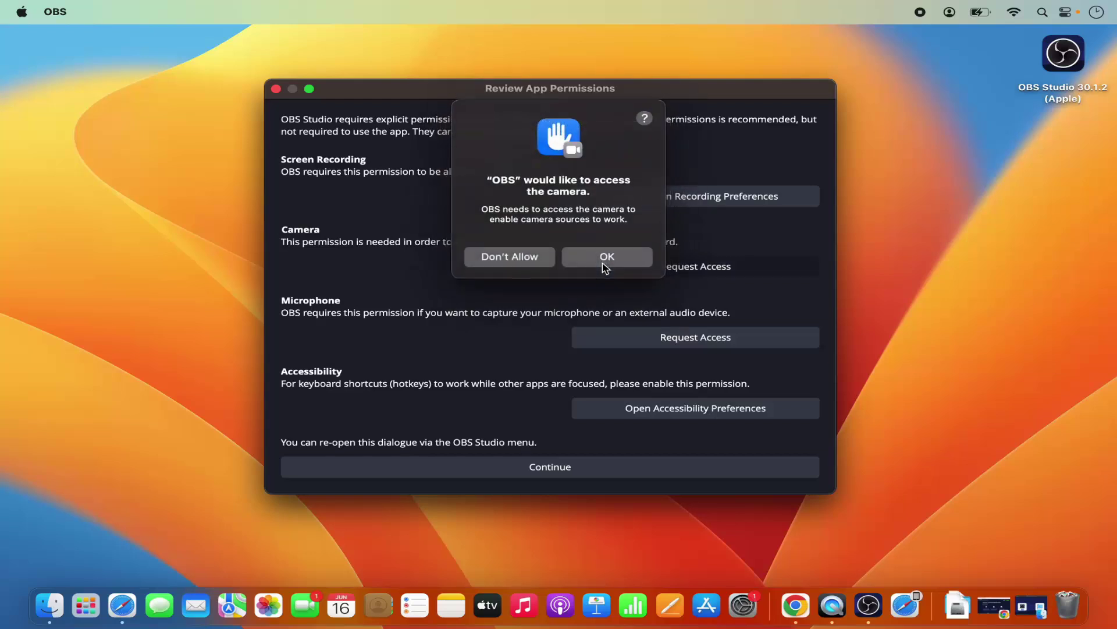
{"action": "left_click", "coordinate": [603, 258]}
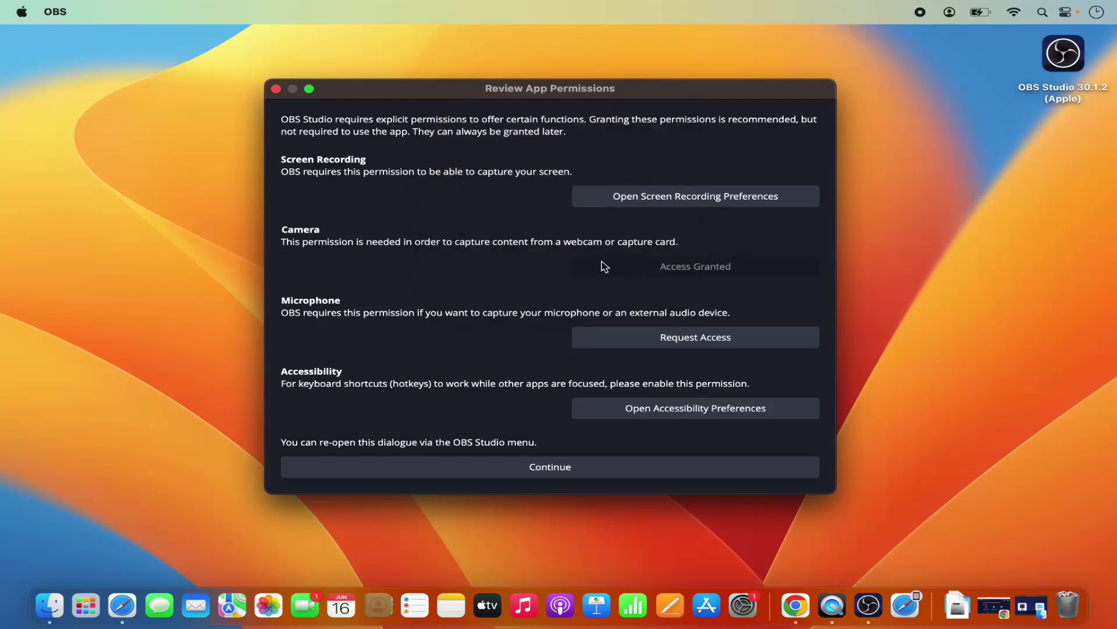
{"action": "left_click", "coordinate": [643, 339]}
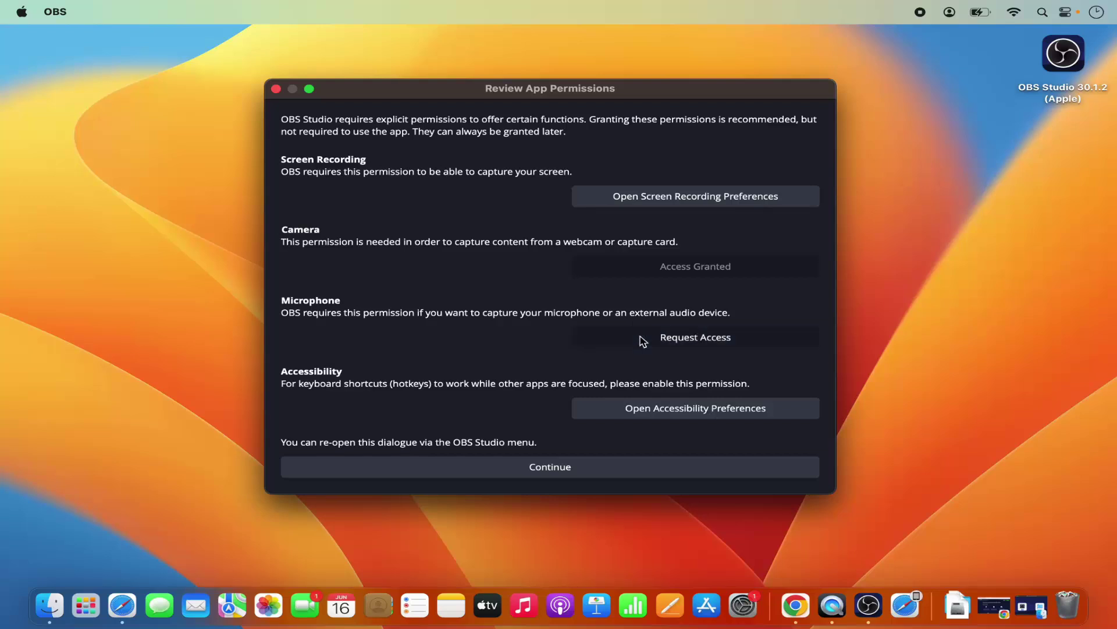
{"action": "left_click", "coordinate": [611, 259]}
Enable the Accessibility permission for OBS in System Settings, authorising it with the account password, and return to the permissions review
{"action": "left_click", "coordinate": [649, 418]}
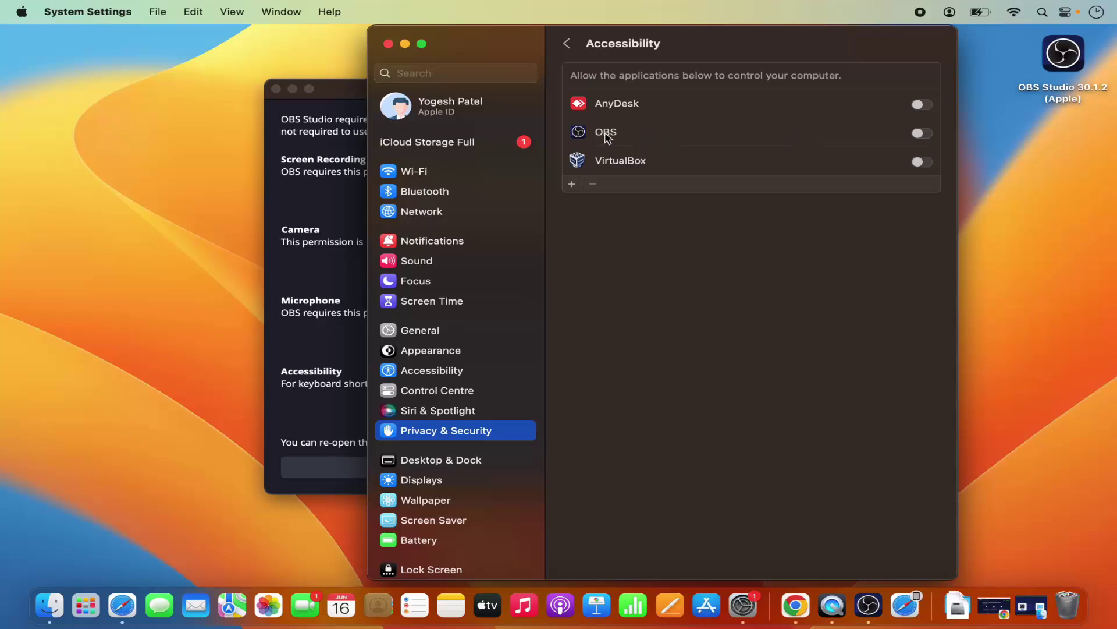
{"action": "left_click", "coordinate": [925, 133]}
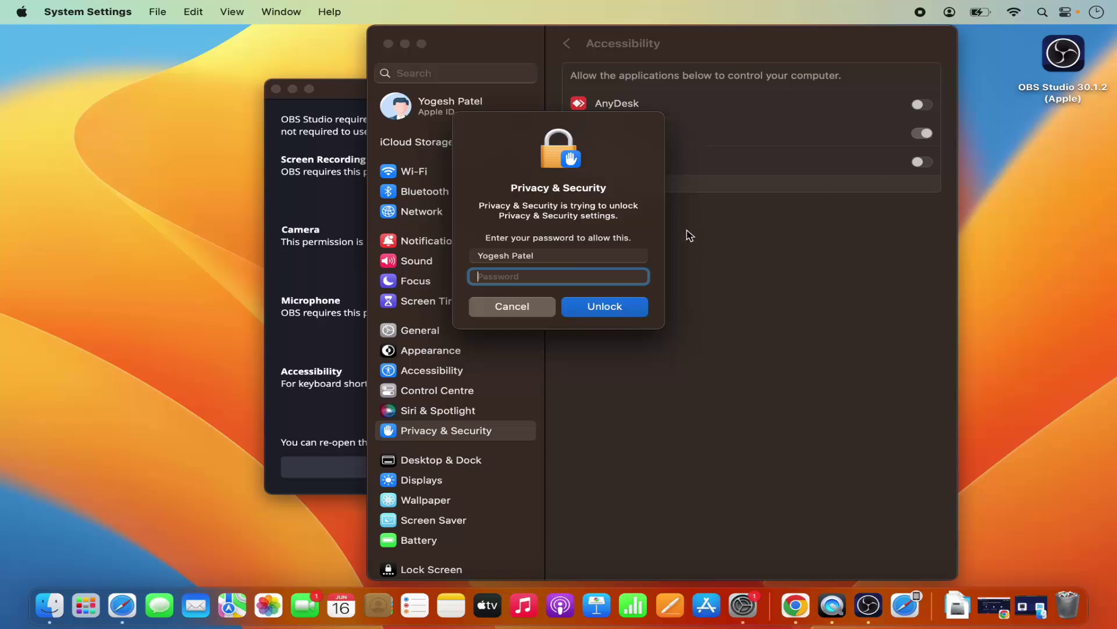
{"action": "type", "text": "••••••"}
{"action": "left_click", "coordinate": [627, 307]}
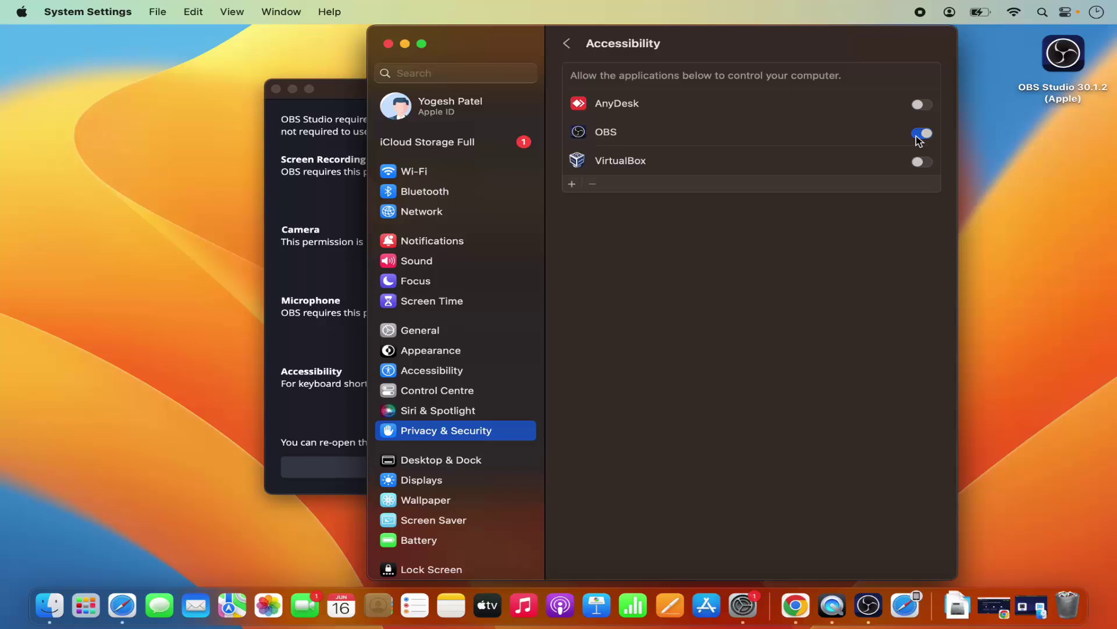
{"action": "left_click", "coordinate": [387, 44]}
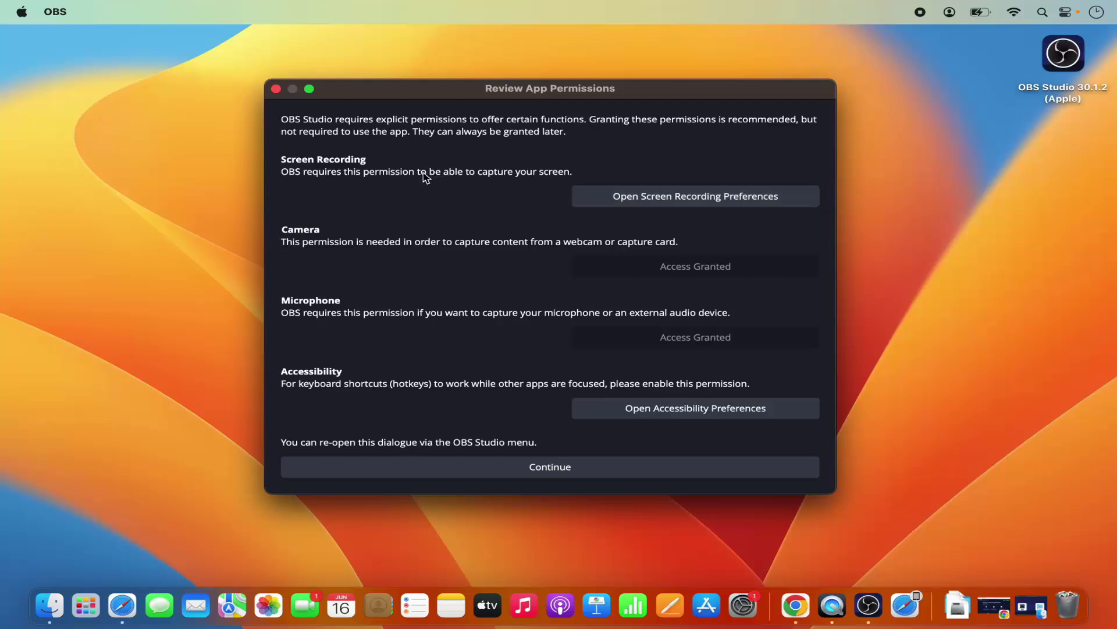
Add OBS from Applications to the apps allowed to record the screen, authorising with the account password and choosing to quit and reopen OBS
{"action": "left_click", "coordinate": [673, 196]}
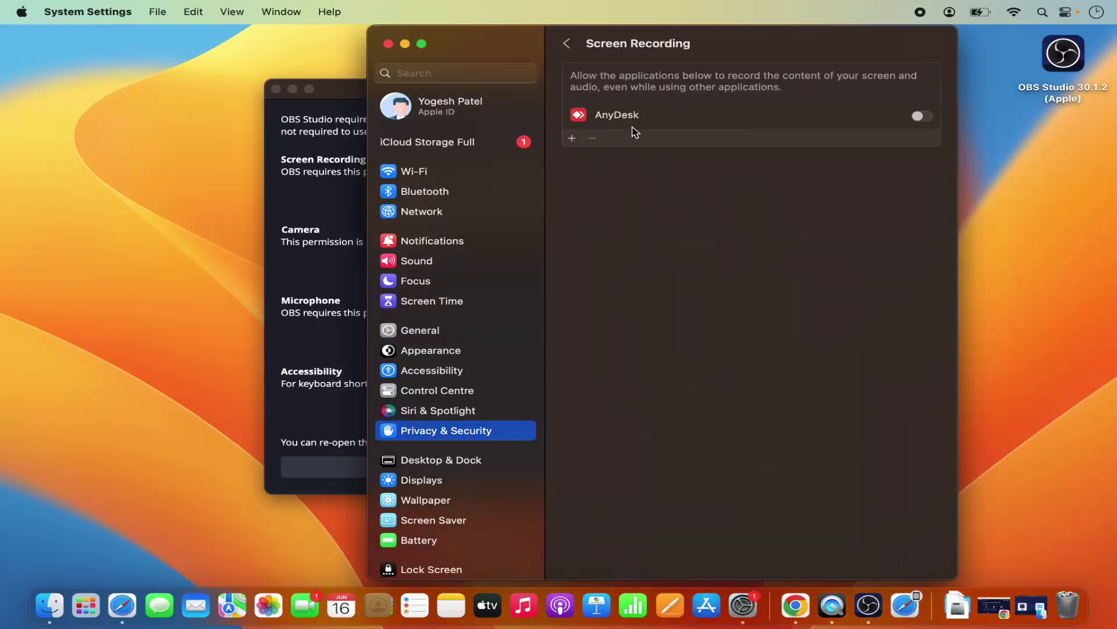
{"action": "left_click", "coordinate": [573, 140]}
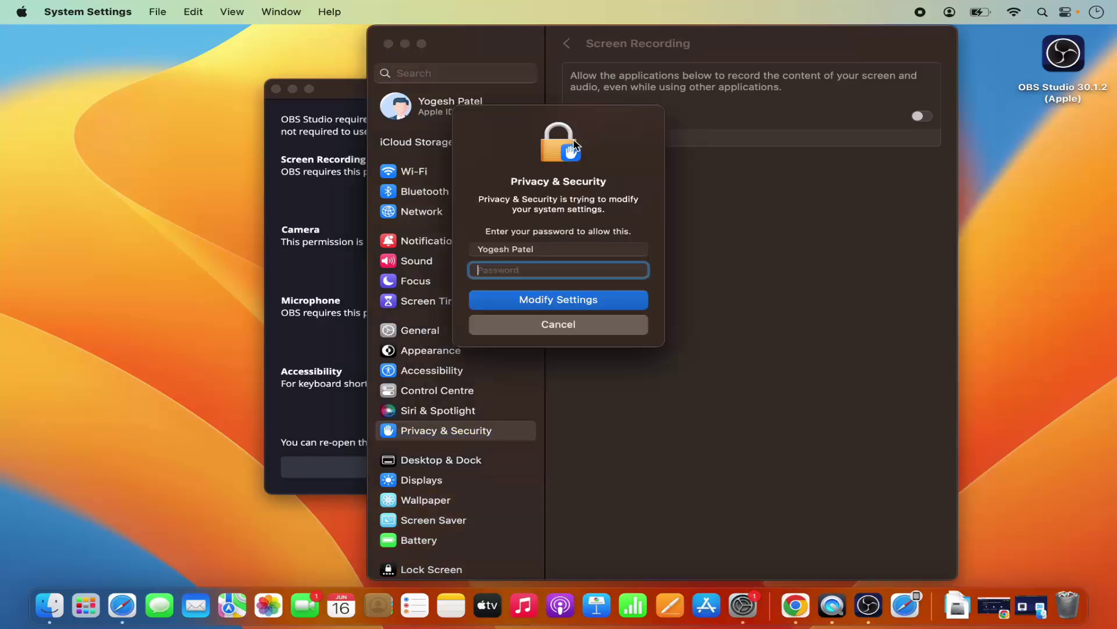
{"action": "type", "text": "••••••"}
{"action": "key", "text": "Return"}
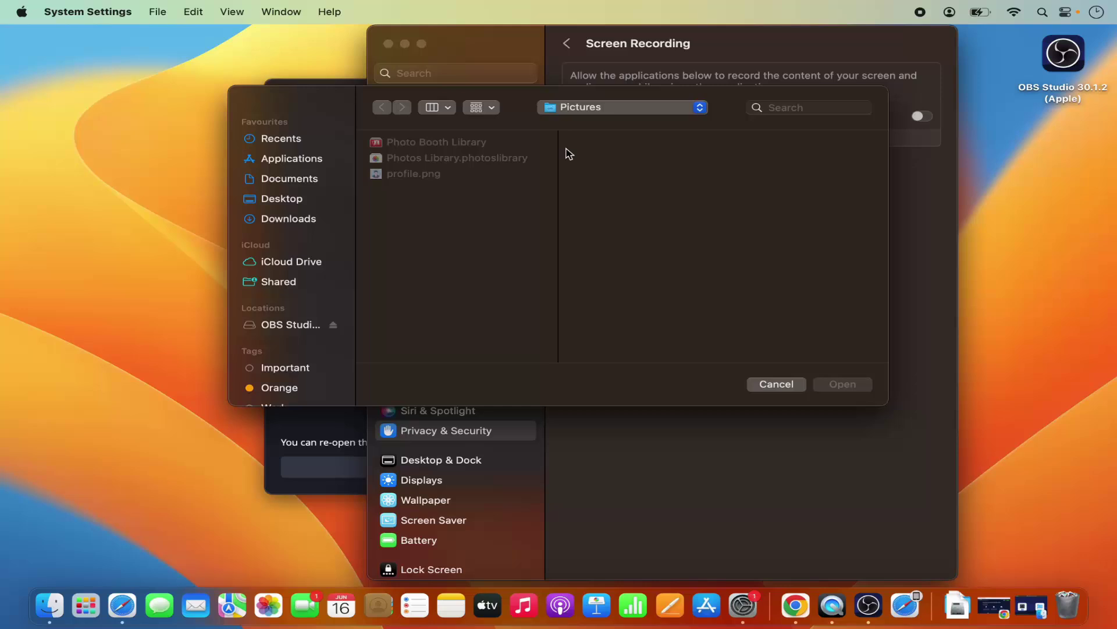
{"action": "left_click", "coordinate": [284, 163]}
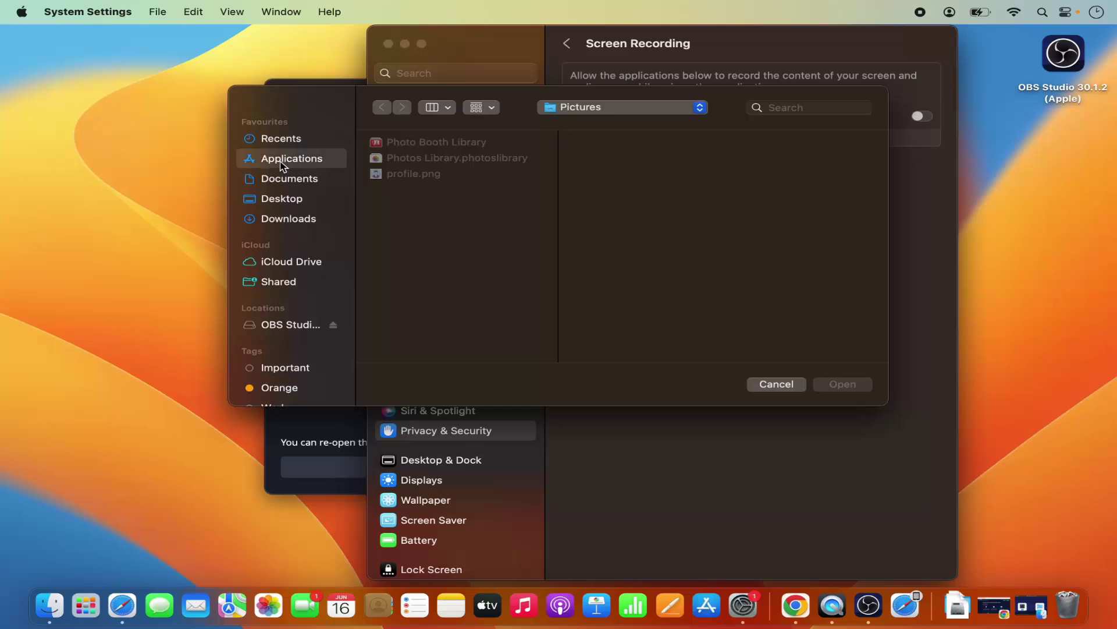
{"action": "scroll", "coordinate": [471, 299], "scroll_direction": "down", "scroll_amount": 10}
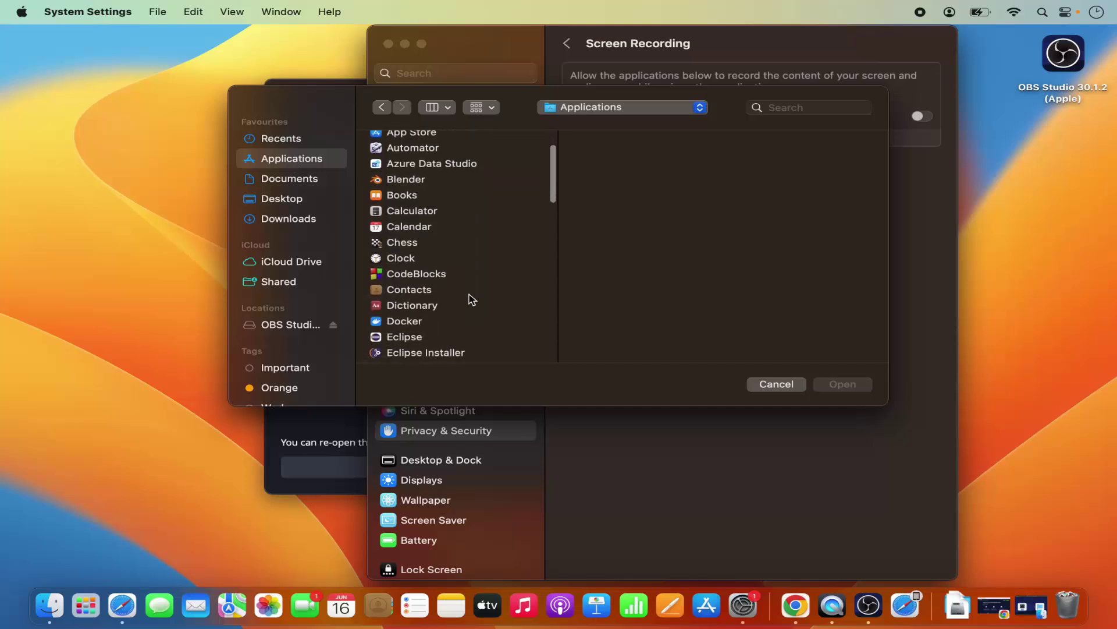
{"action": "scroll", "coordinate": [472, 299], "scroll_direction": "down", "scroll_amount": 6}
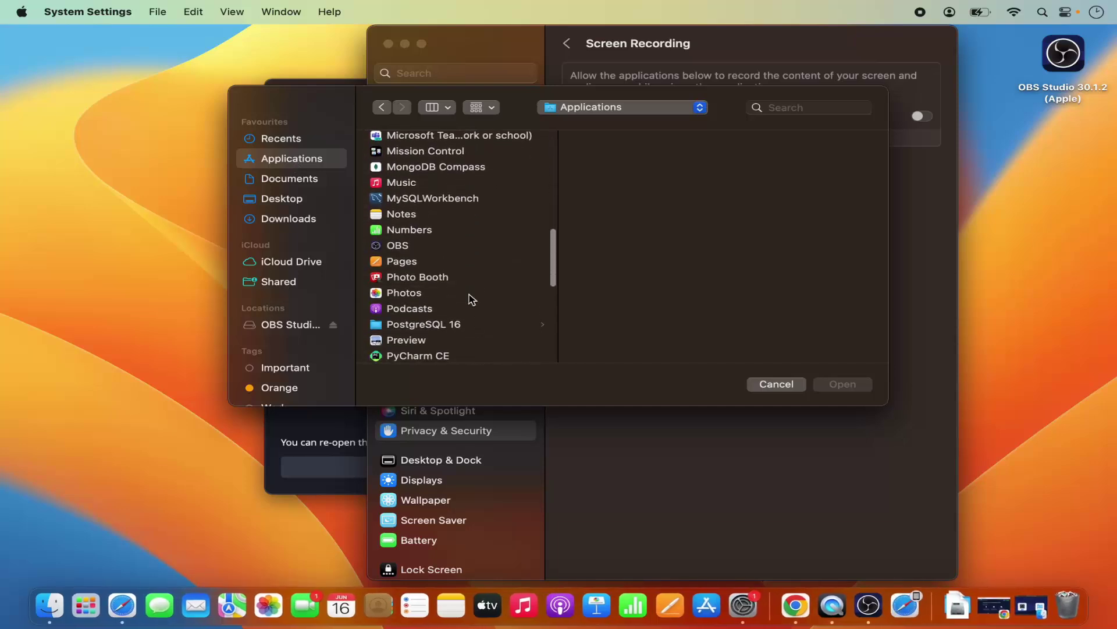
{"action": "left_click", "coordinate": [406, 251]}
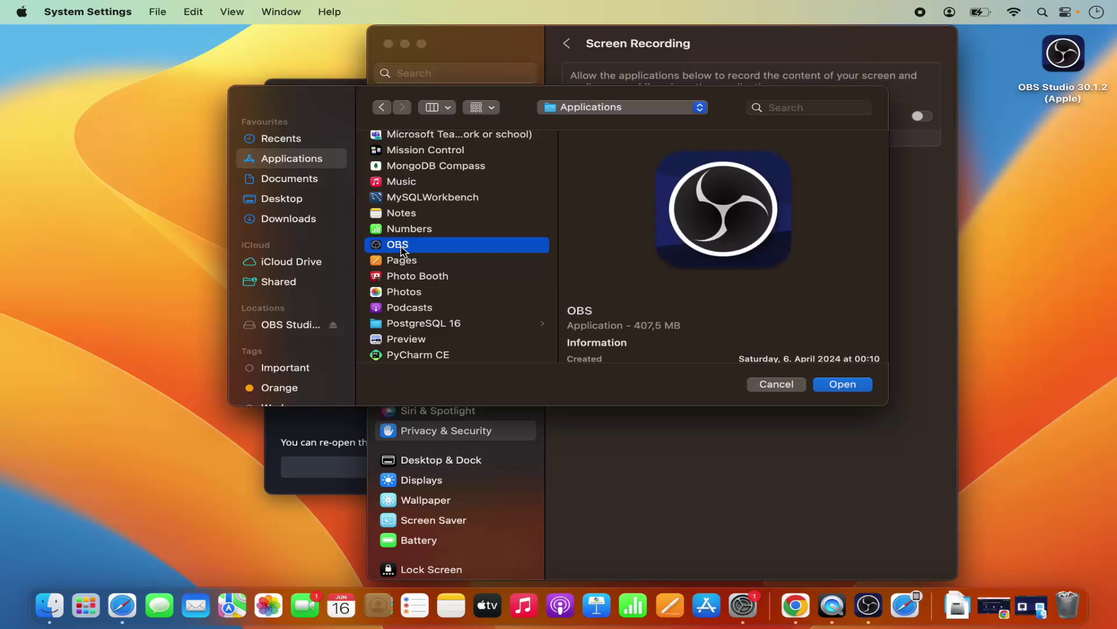
{"action": "left_click", "coordinate": [821, 386]}
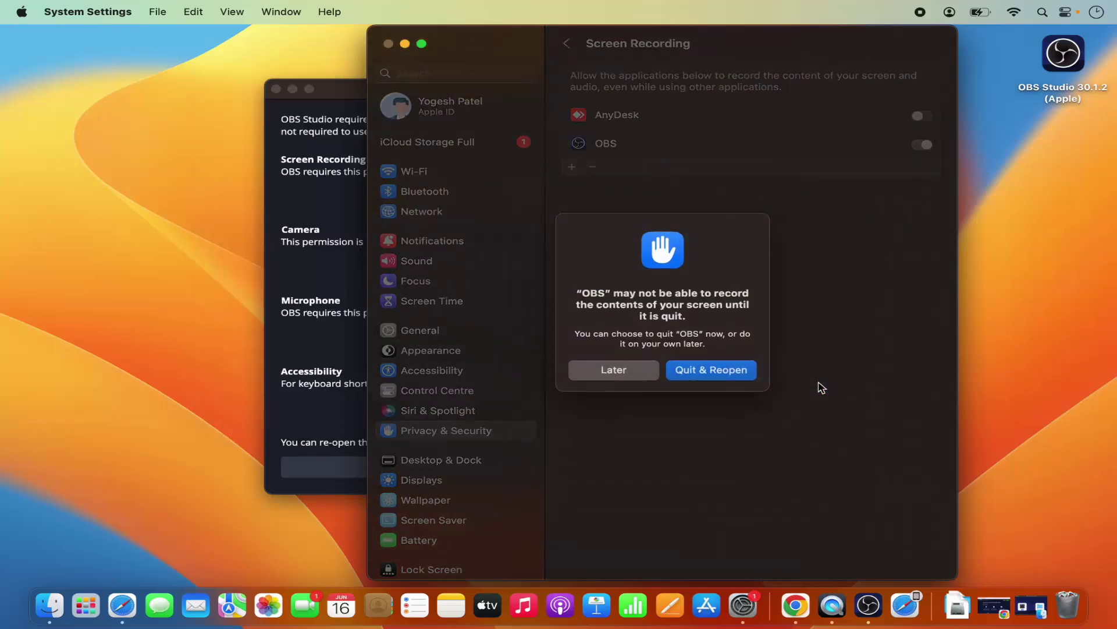
{"action": "left_click", "coordinate": [726, 377]}
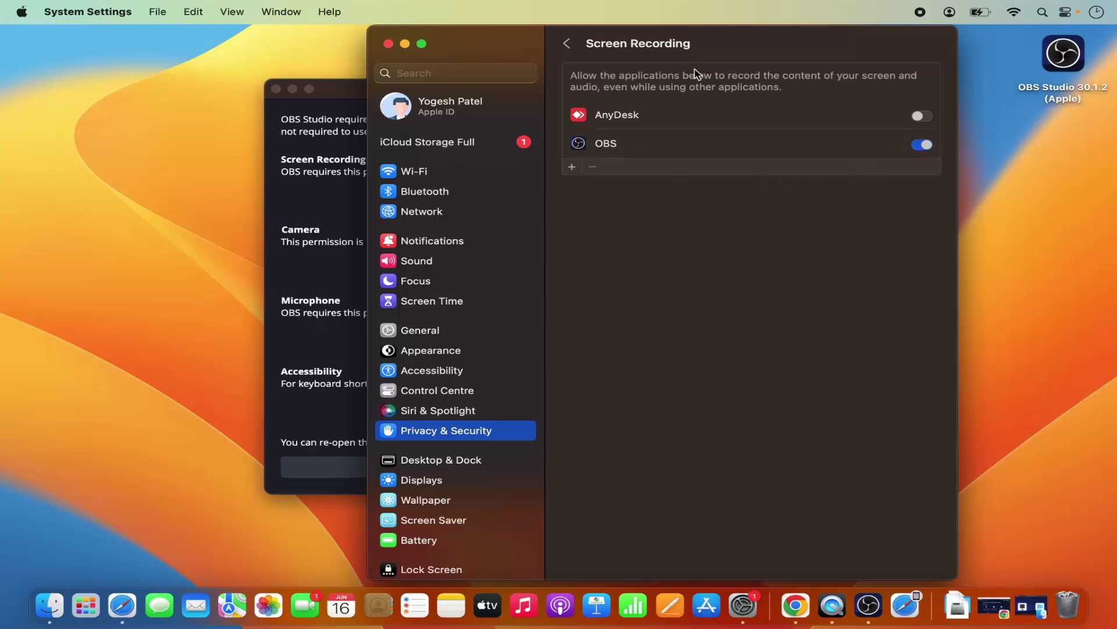
{"action": "left_click", "coordinate": [405, 45]}
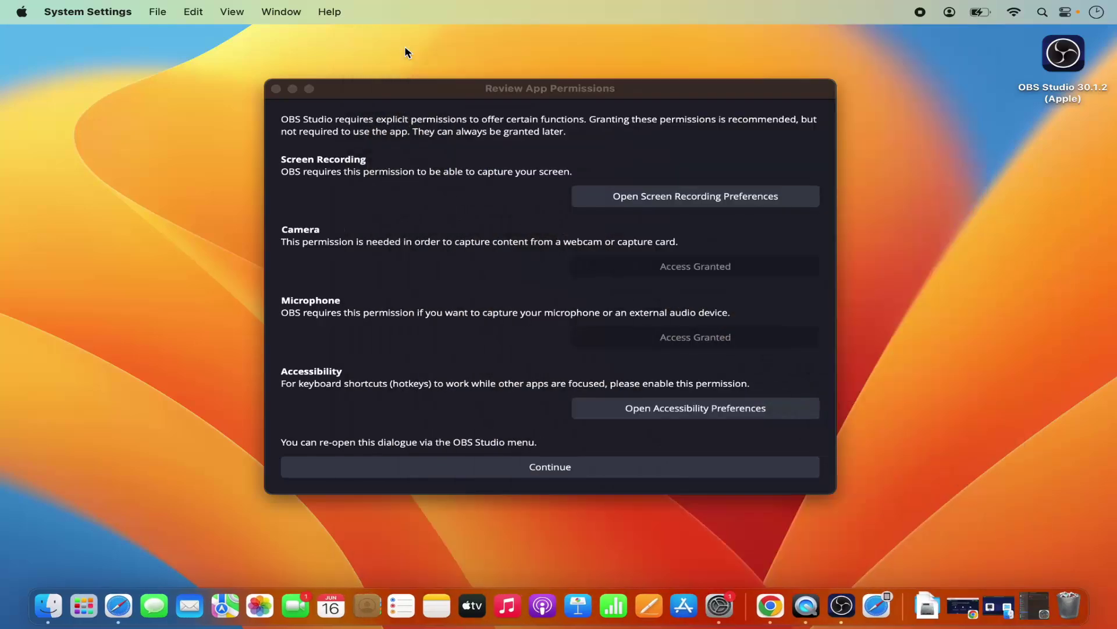
Continue past the permissions review and allow the blocked OBS system software in the Privacy & Security settings
{"action": "left_click", "coordinate": [561, 473]}
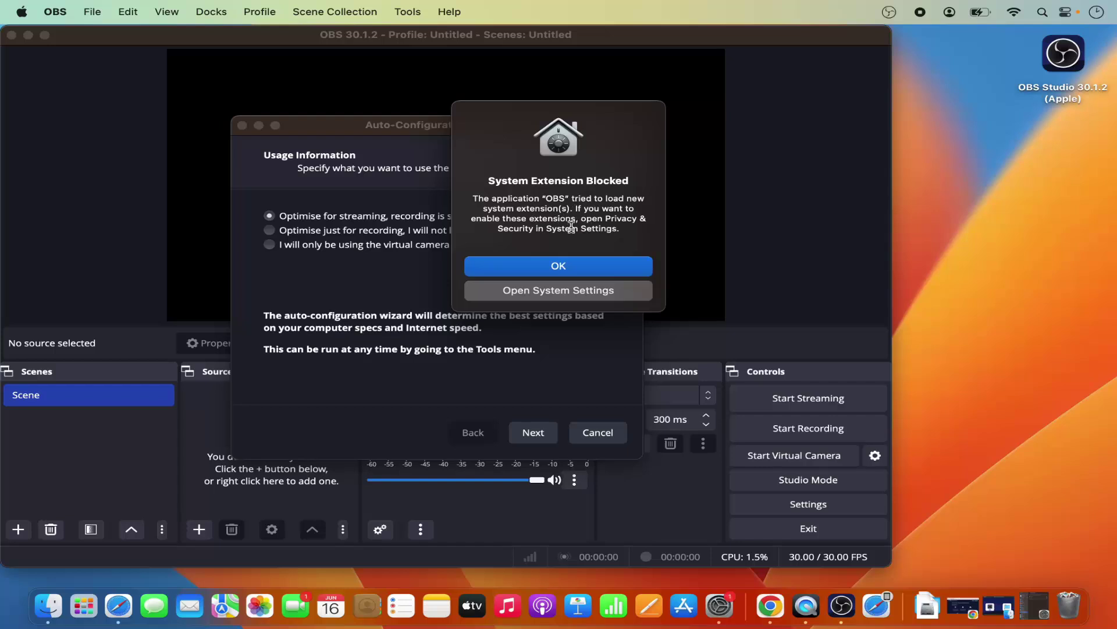
{"action": "left_click", "coordinate": [553, 291]}
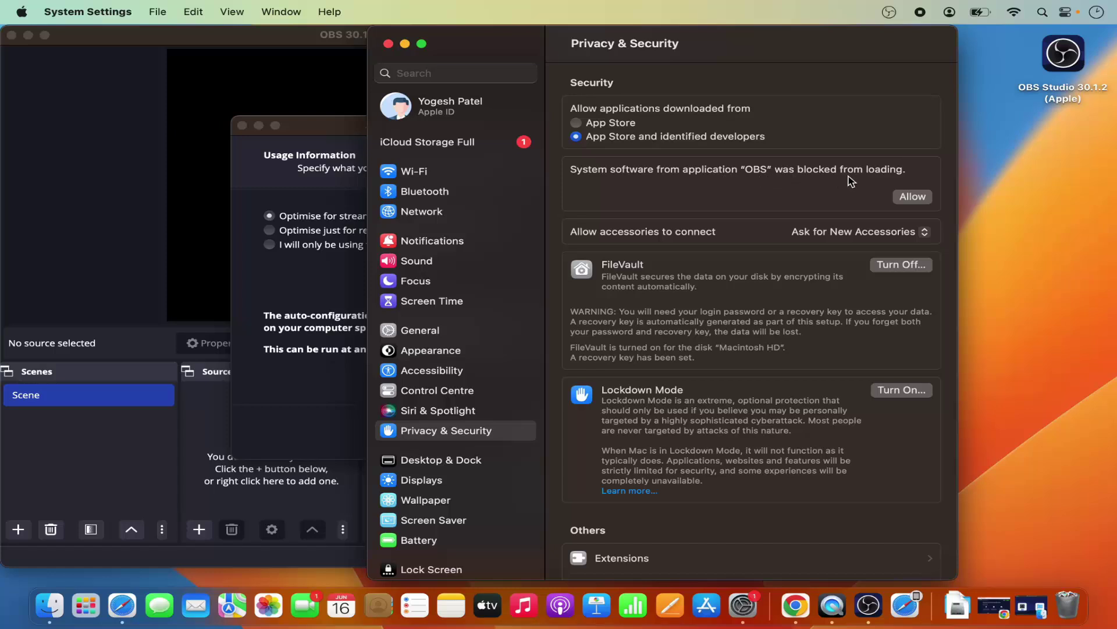
{"action": "left_click", "coordinate": [911, 197]}
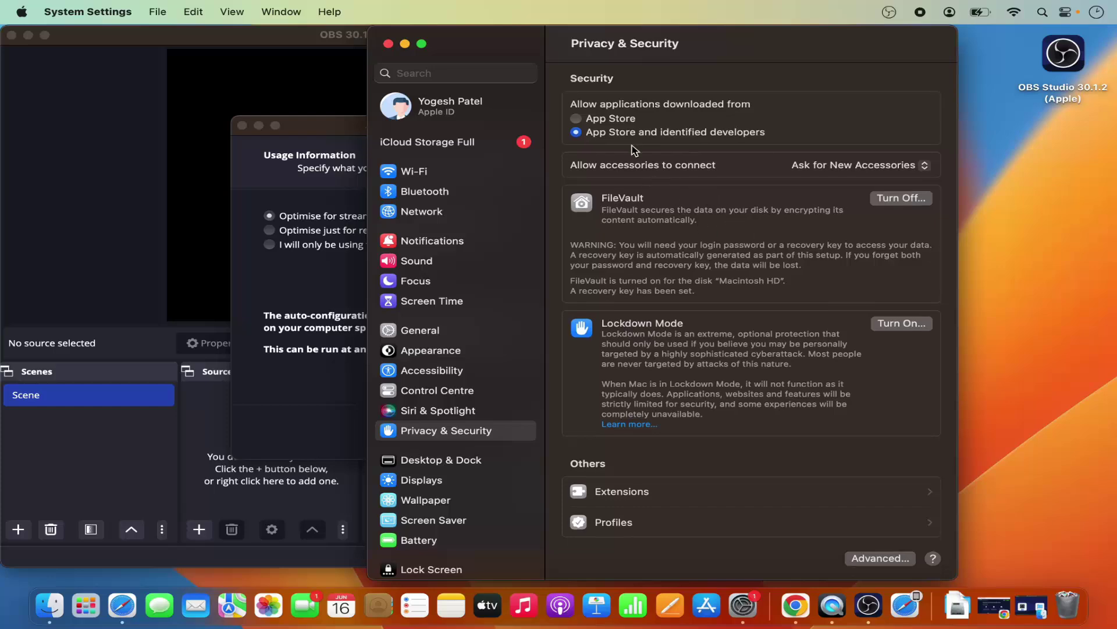
{"action": "left_click", "coordinate": [405, 45]}
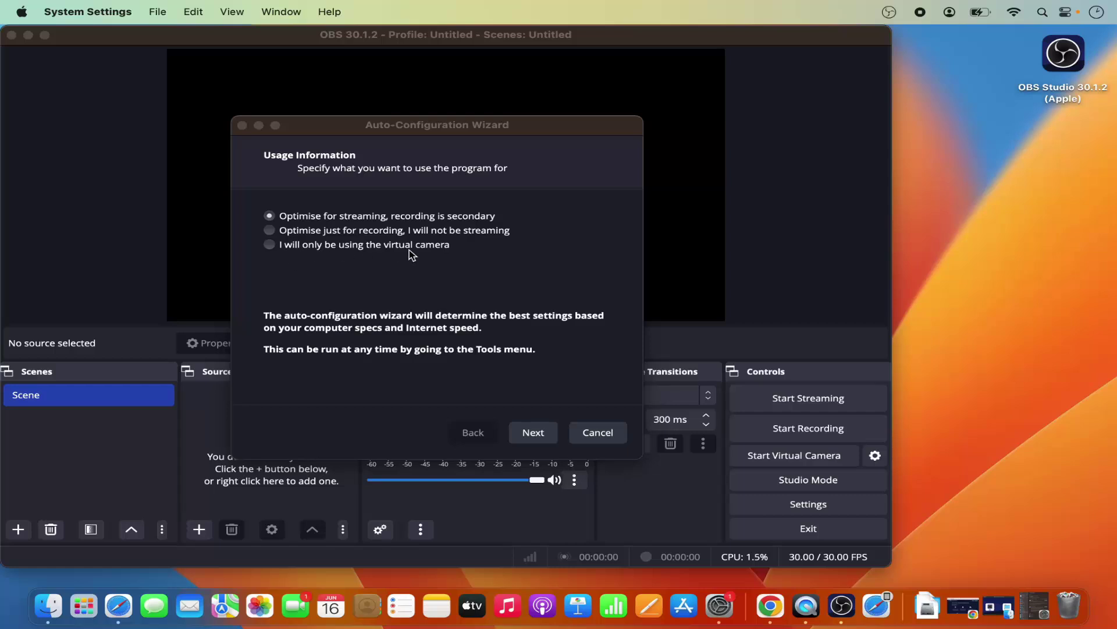
Complete the auto-configuration wizard optimised just for recording, keeping the current 1920x1080 canvas and preferring 60 FPS, and apply its settings
{"action": "left_click", "coordinate": [271, 231]}
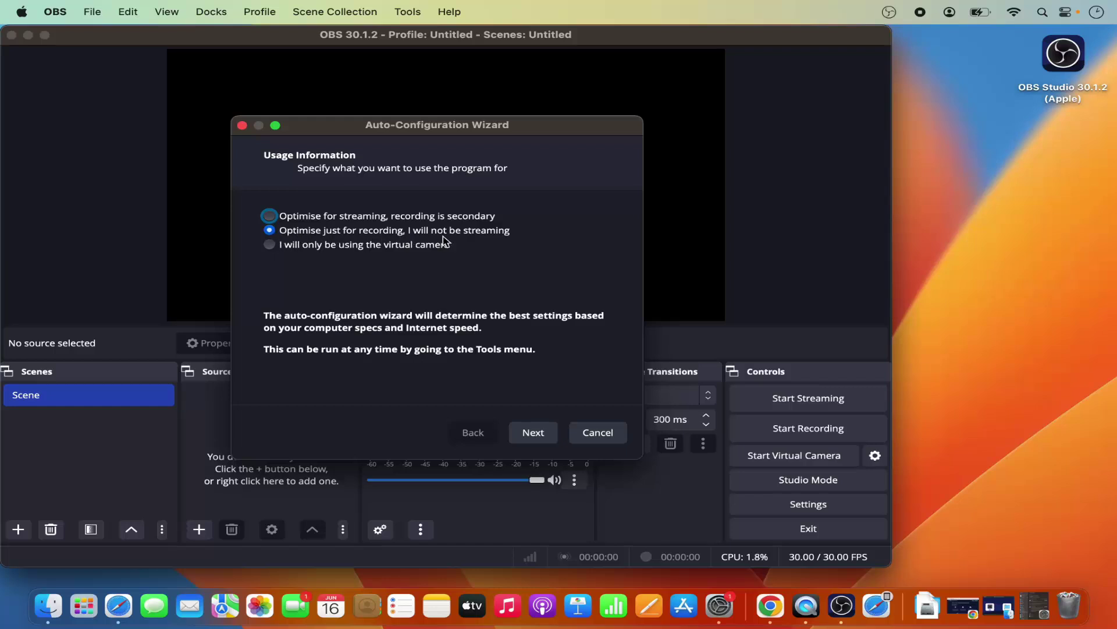
{"action": "left_click", "coordinate": [523, 435]}
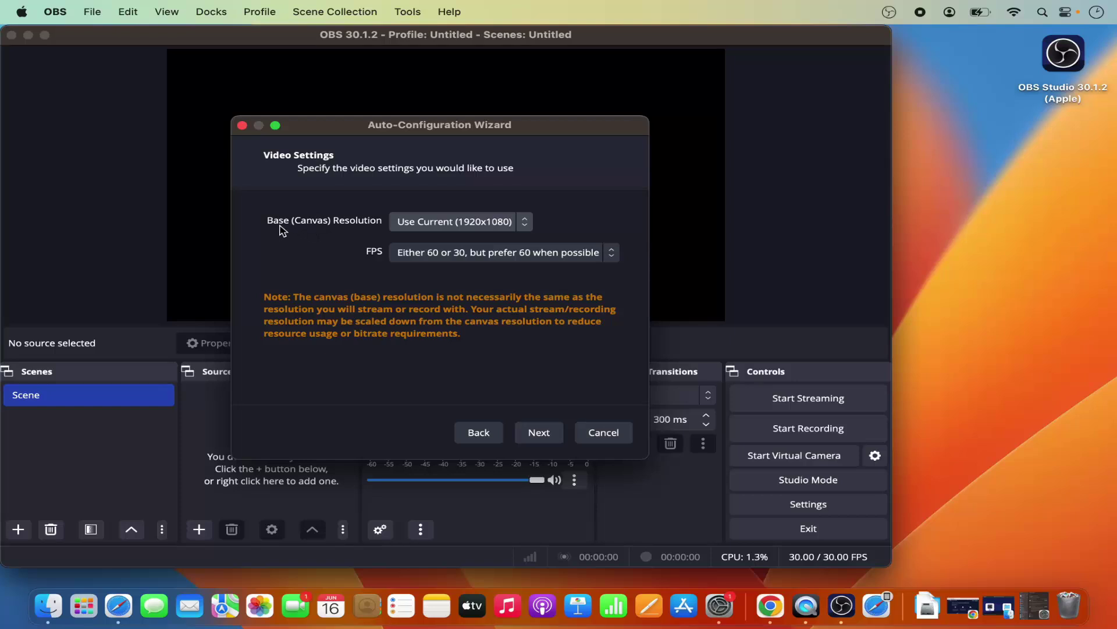
{"action": "left_click", "coordinate": [415, 230]}
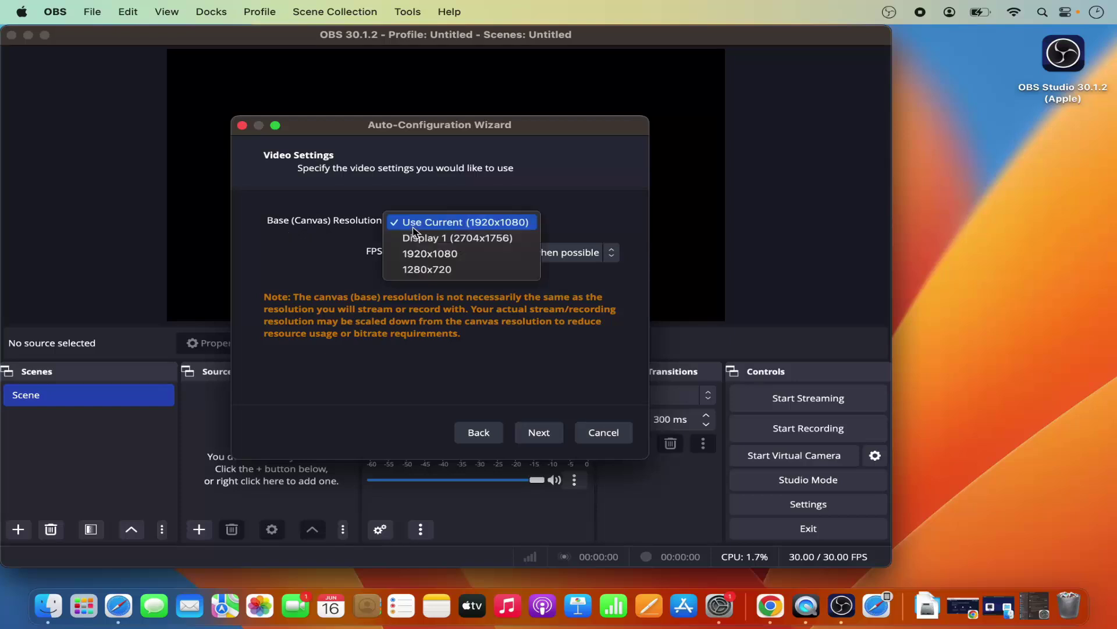
{"action": "left_click", "coordinate": [463, 227]}
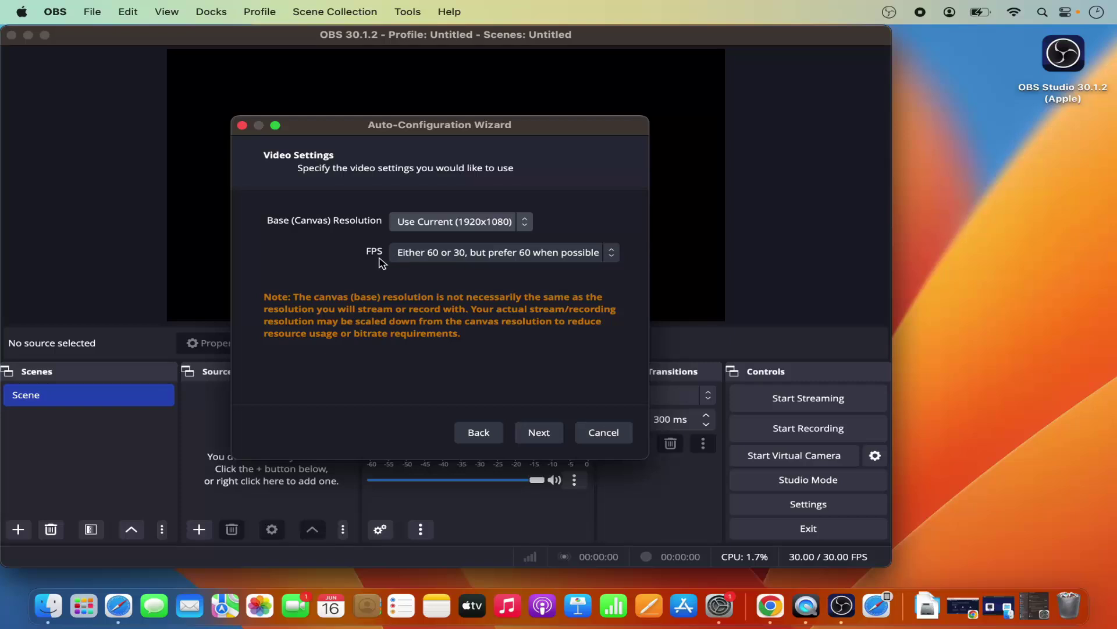
{"action": "left_click", "coordinate": [427, 259]}
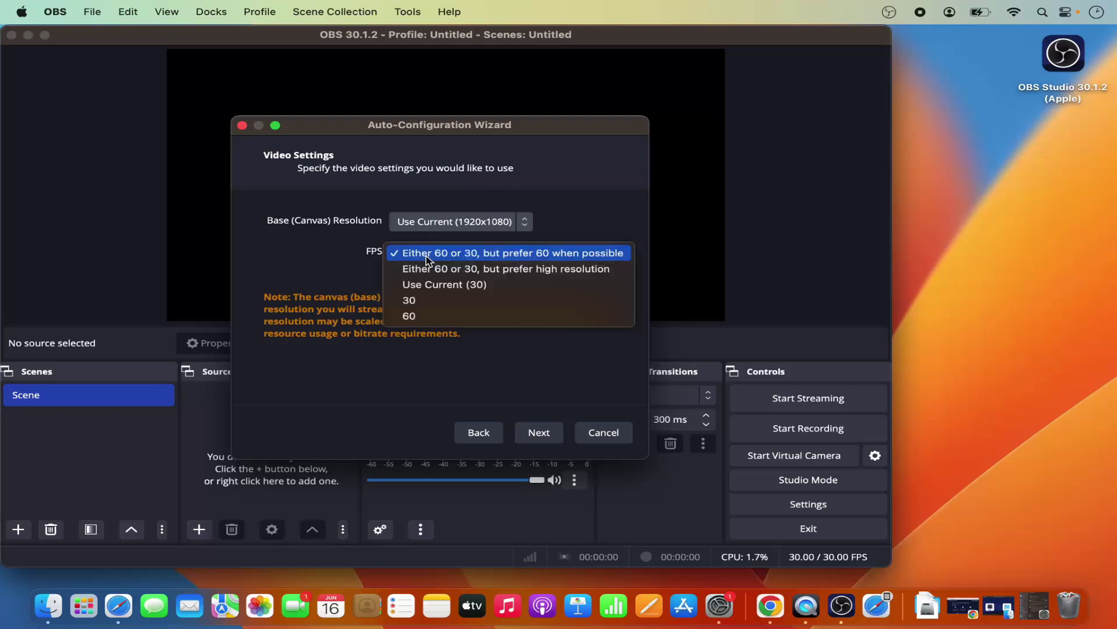
{"action": "left_click", "coordinate": [427, 256]}
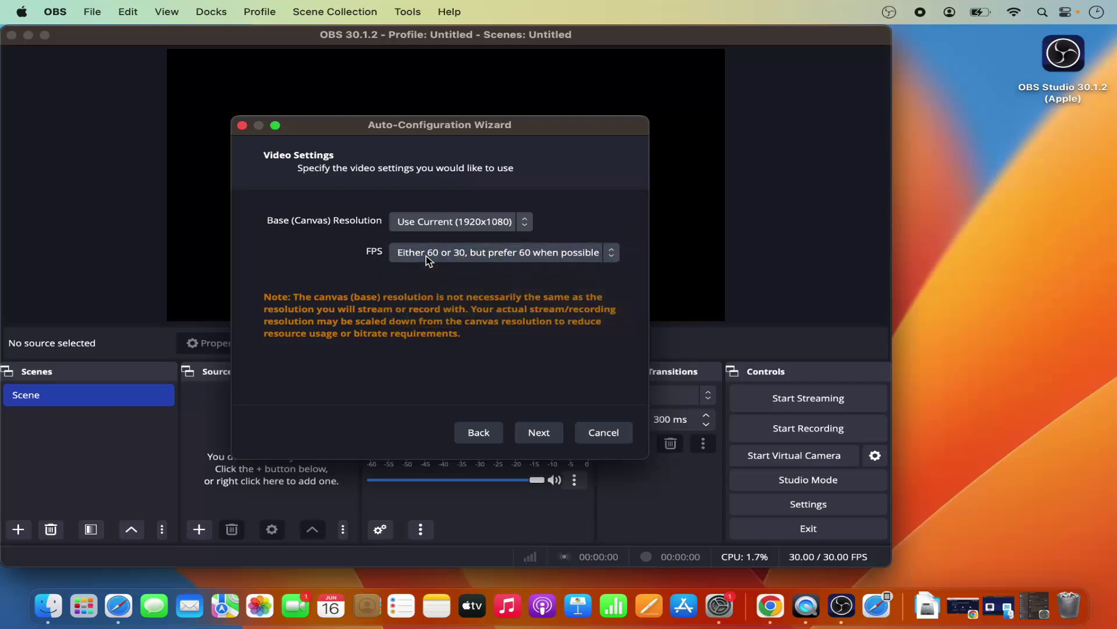
{"action": "left_click", "coordinate": [538, 434]}
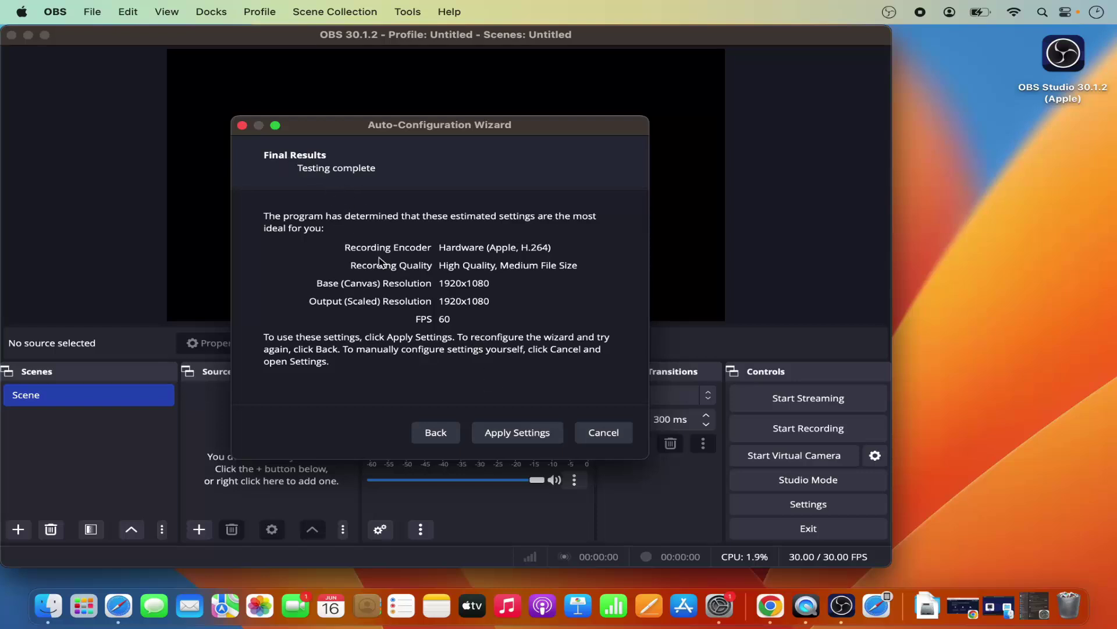
{"action": "left_click", "coordinate": [504, 432]}
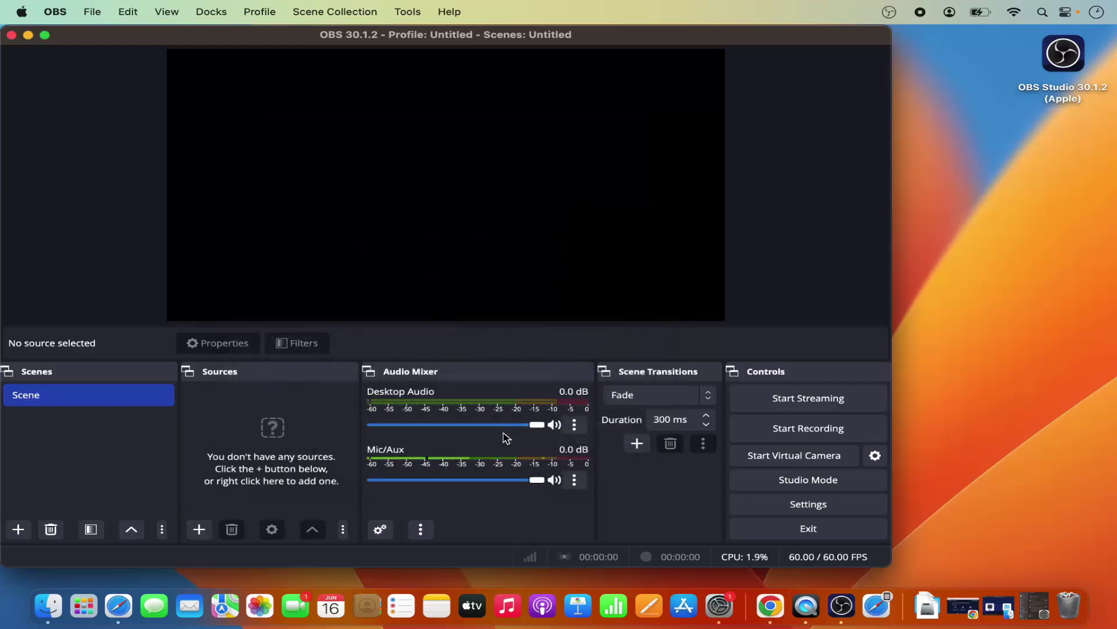
Enlarge the OBS window and add a new macOS Screen Capture source using Display Capture of the Built-in Retina Display
{"action": "double_click", "coordinate": [612, 38]}
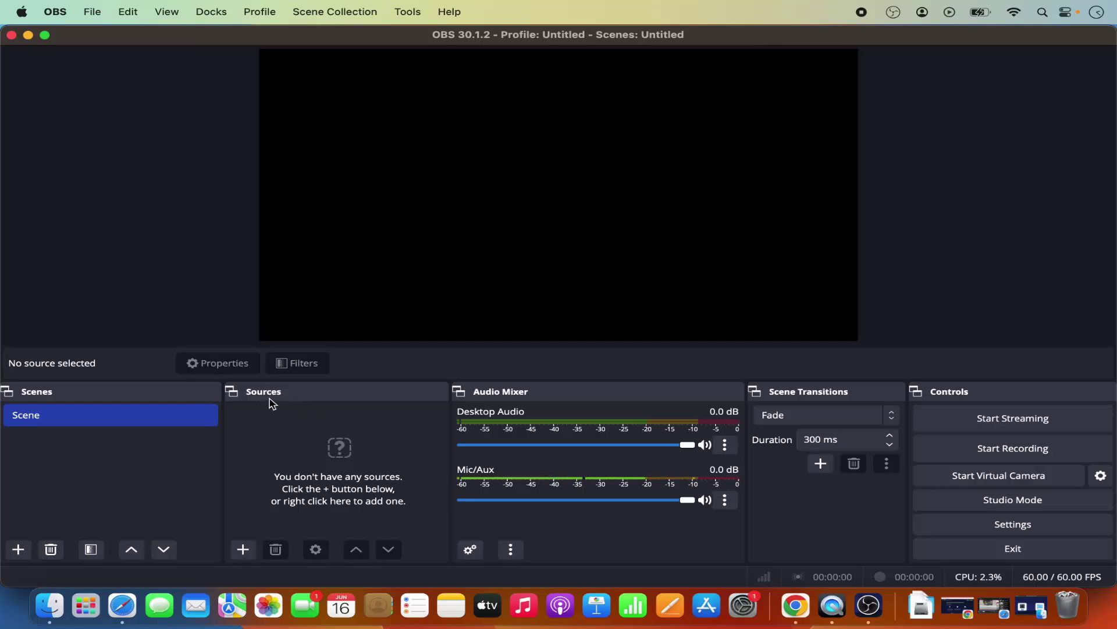
{"action": "left_click", "coordinate": [244, 550]}
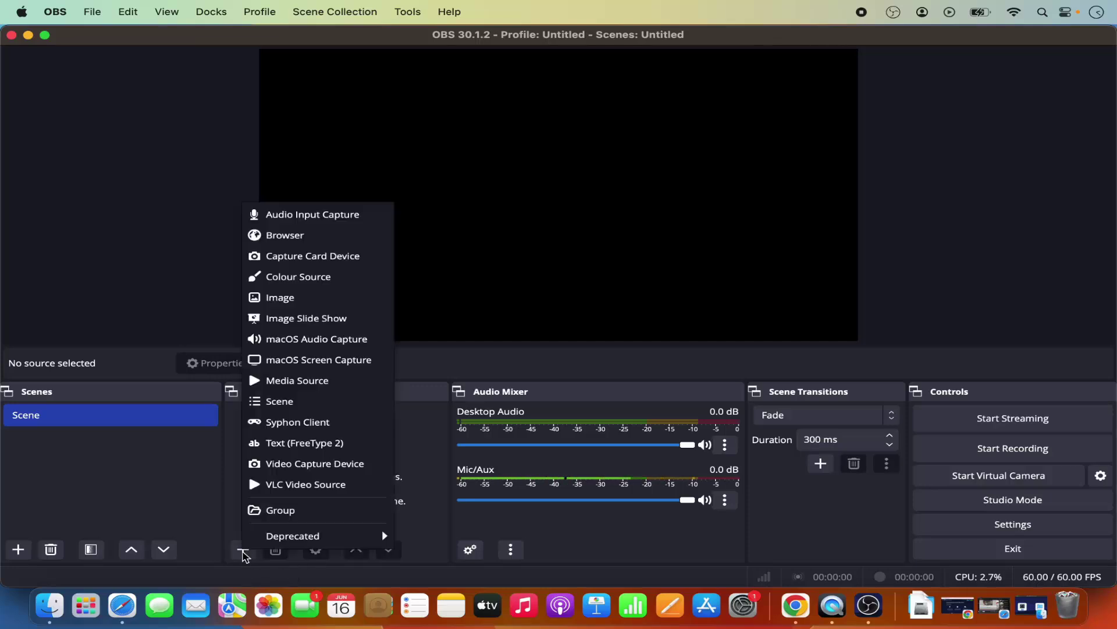
{"action": "left_click", "coordinate": [287, 366]}
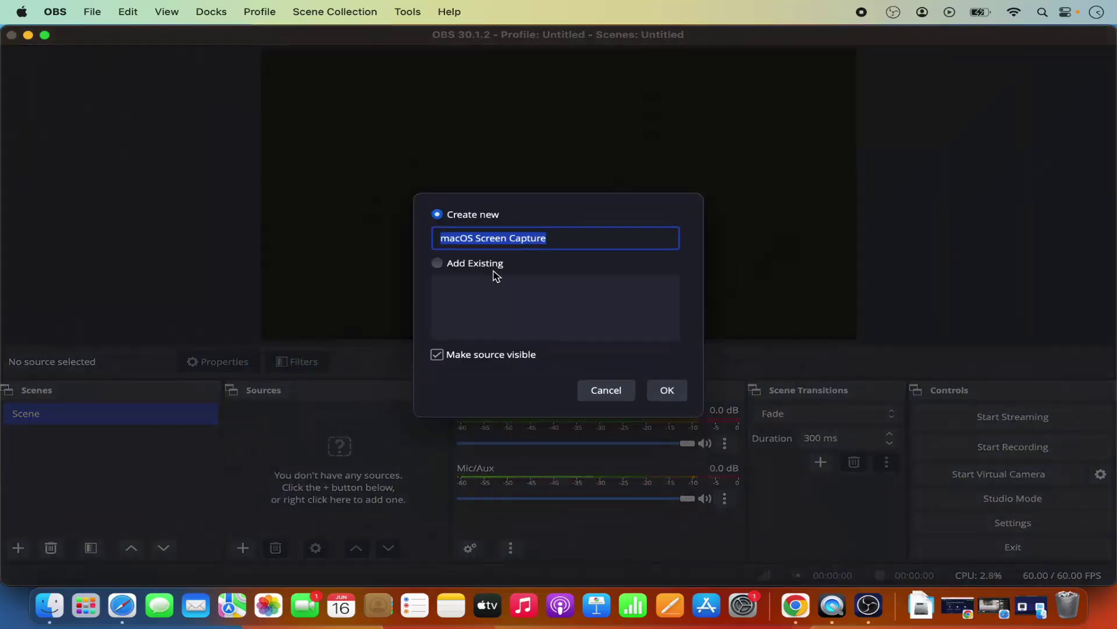
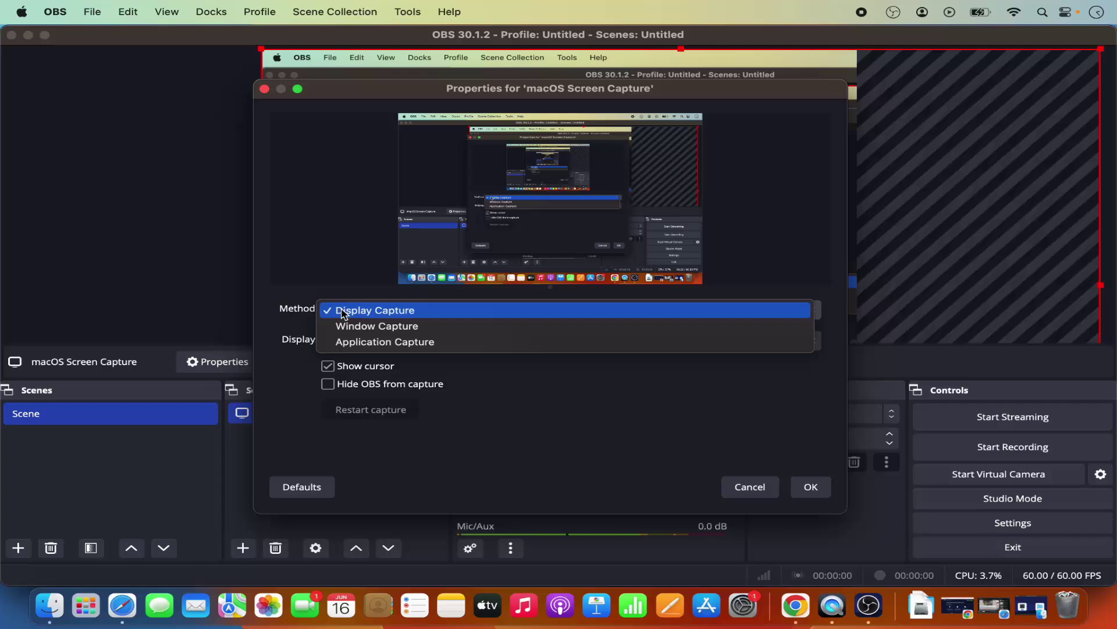
{"action": "left_click", "coordinate": [341, 311]}
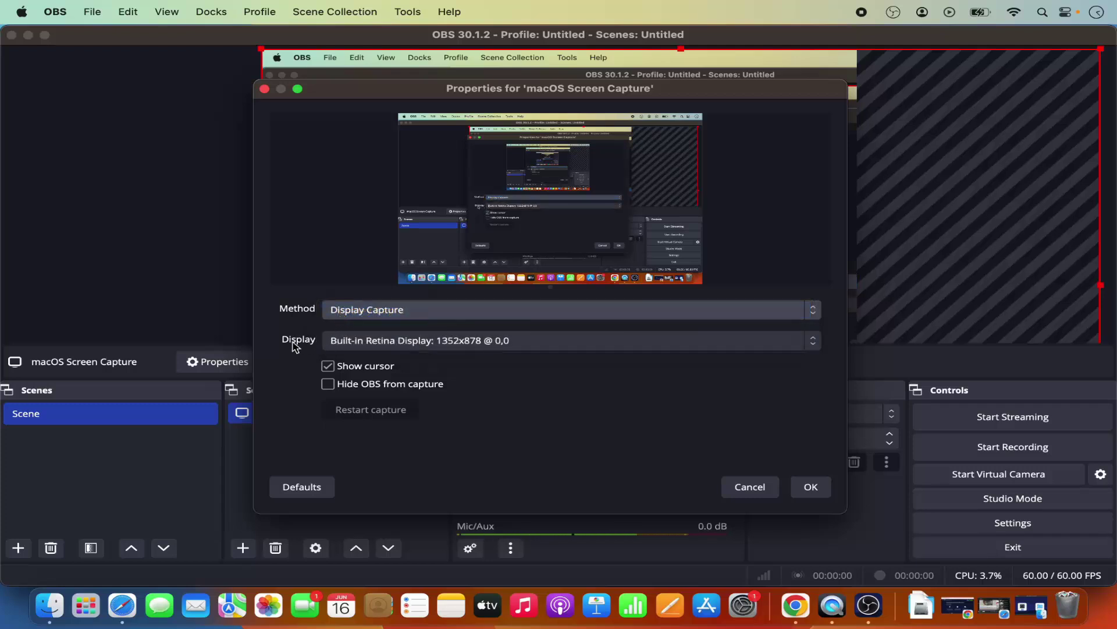
{"action": "left_click", "coordinate": [449, 349]}
{"action": "left_click", "coordinate": [453, 350]}
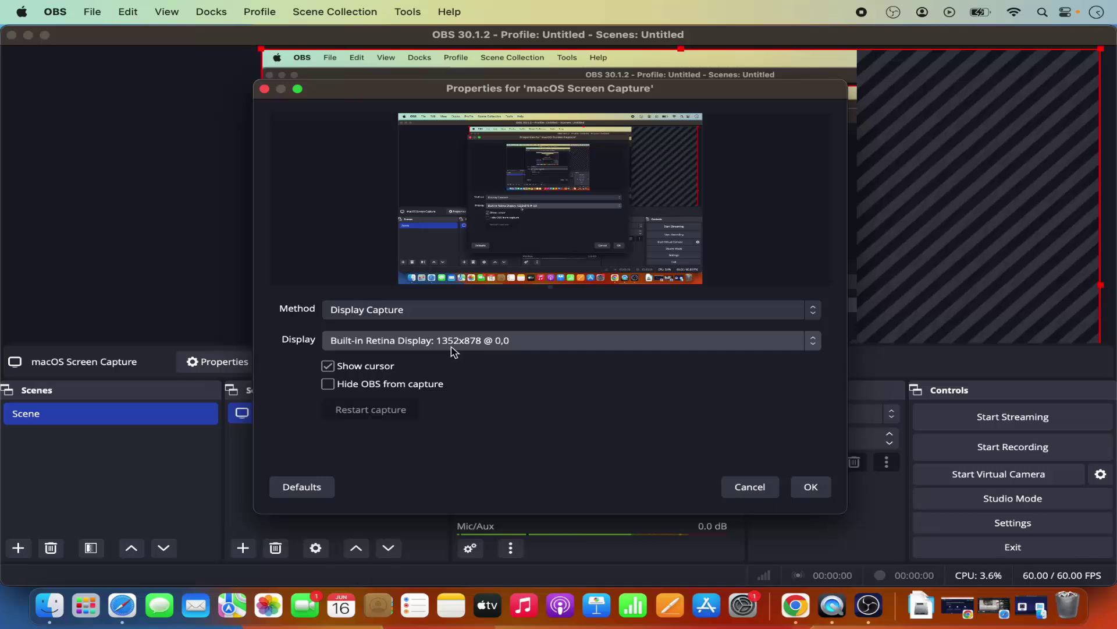
{"action": "left_click", "coordinate": [802, 488]}
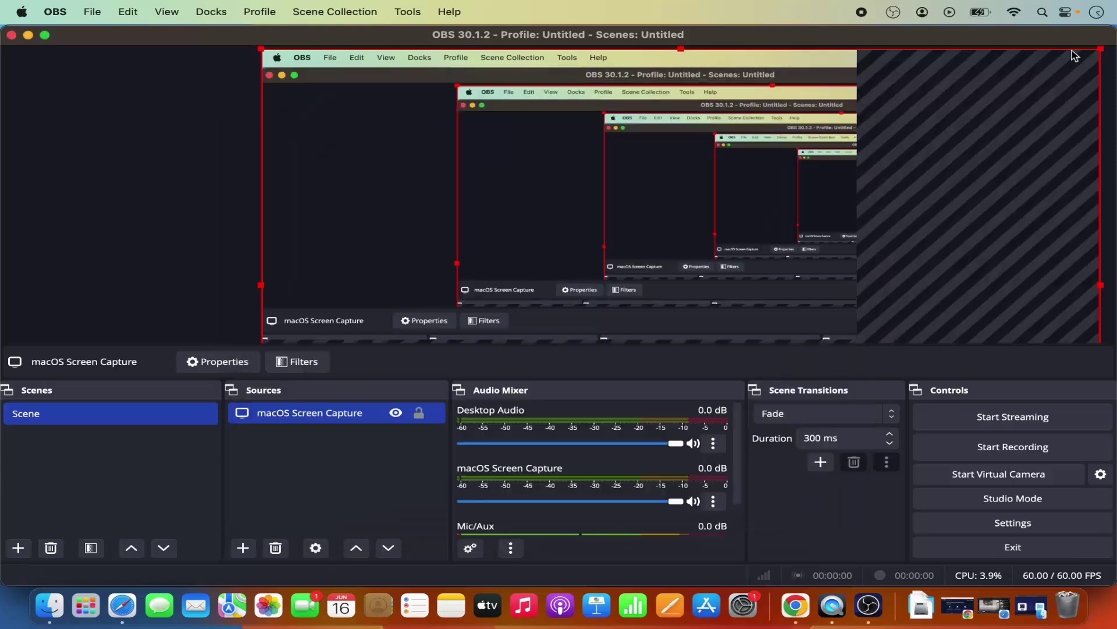
Scale the screen capture source down to the canvas width and move it up to the canvas's upper edge
{"action": "left_click_drag", "start_coordinate": [1101, 48], "coordinate": [838, 172]}
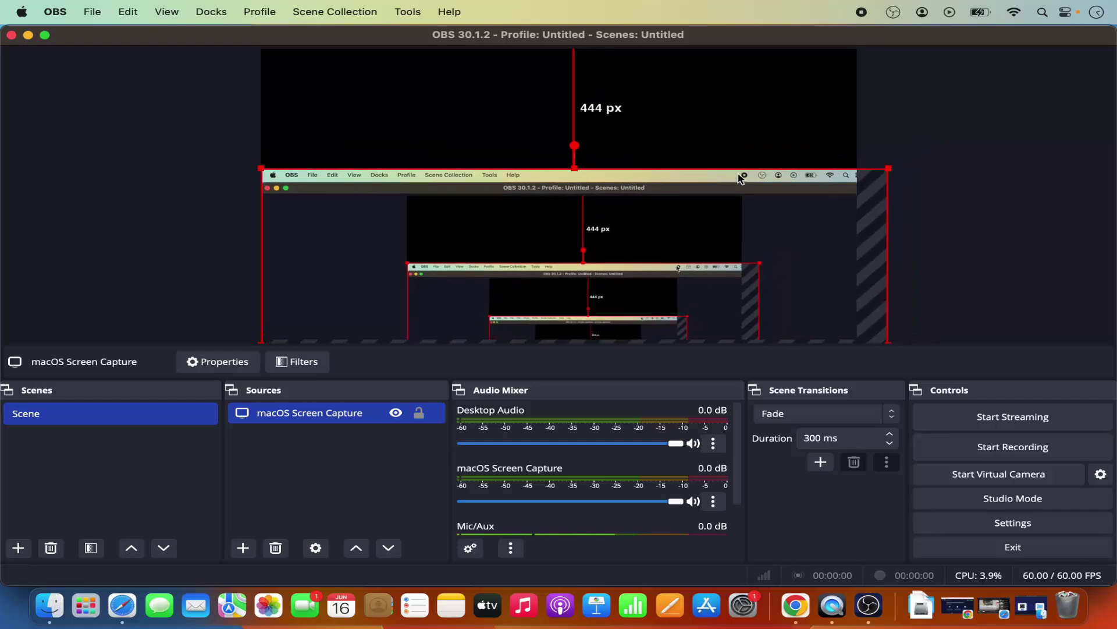
{"action": "left_click_drag", "start_coordinate": [710, 182], "coordinate": [697, 55]}
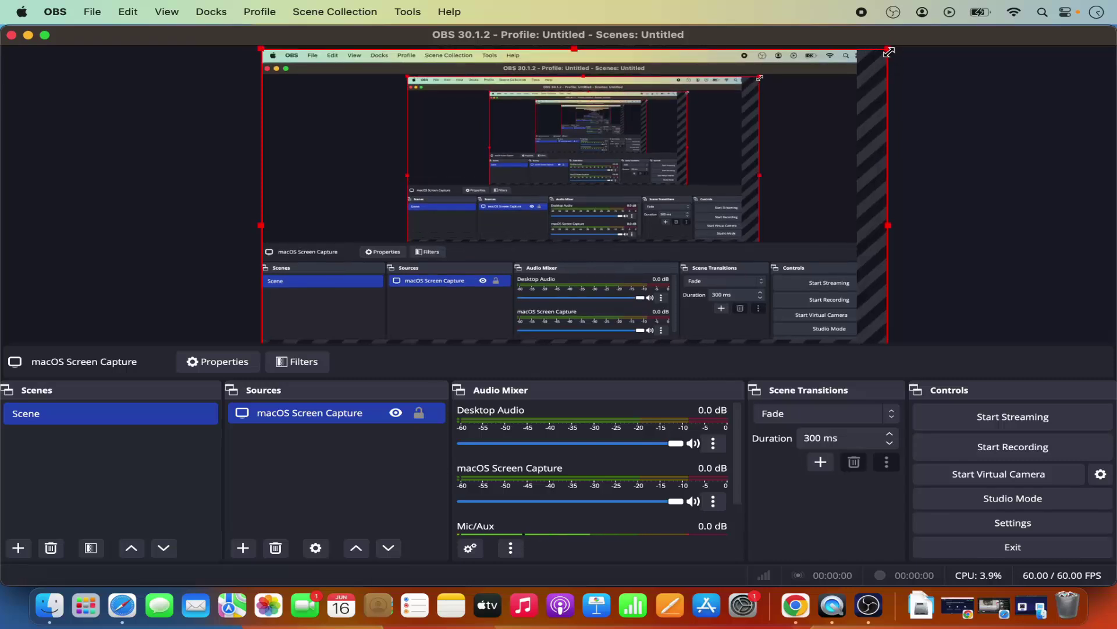
{"action": "left_click_drag", "start_coordinate": [888, 49], "coordinate": [858, 49]}
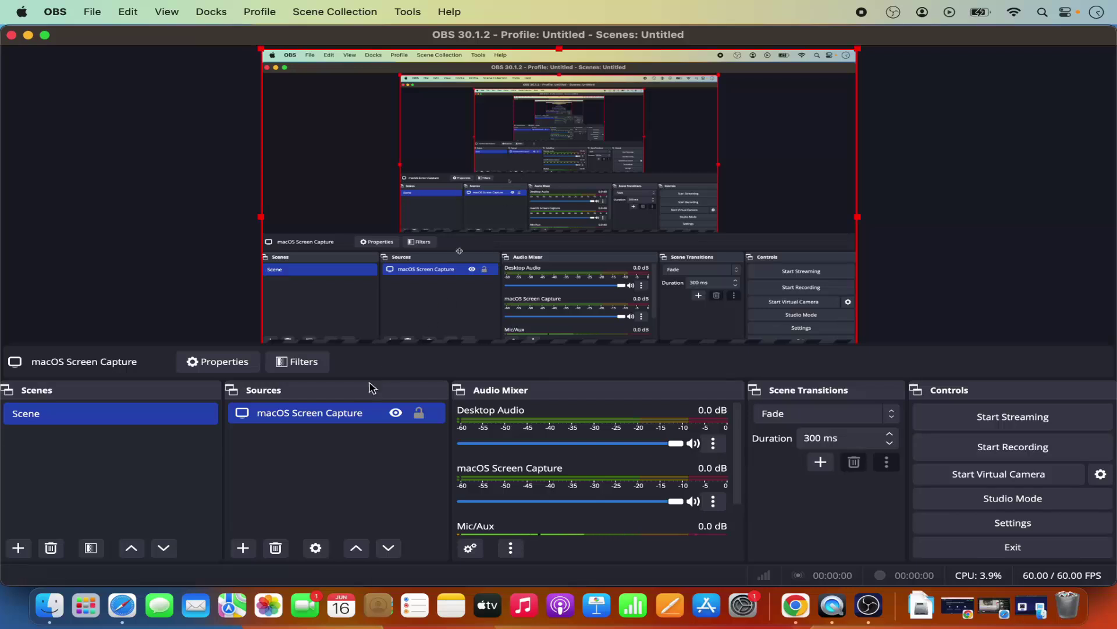
Check the captured display's resolution in the source properties and set both the base canvas and output resolutions to 1352x878
{"action": "left_click", "coordinate": [323, 555]}
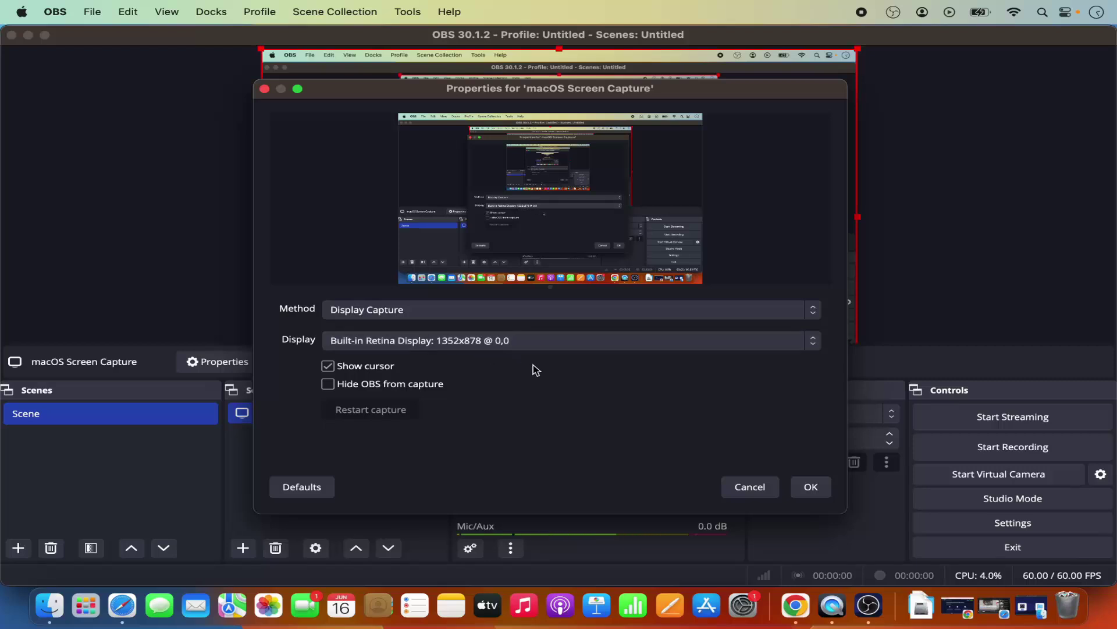
{"action": "left_click", "coordinate": [808, 486]}
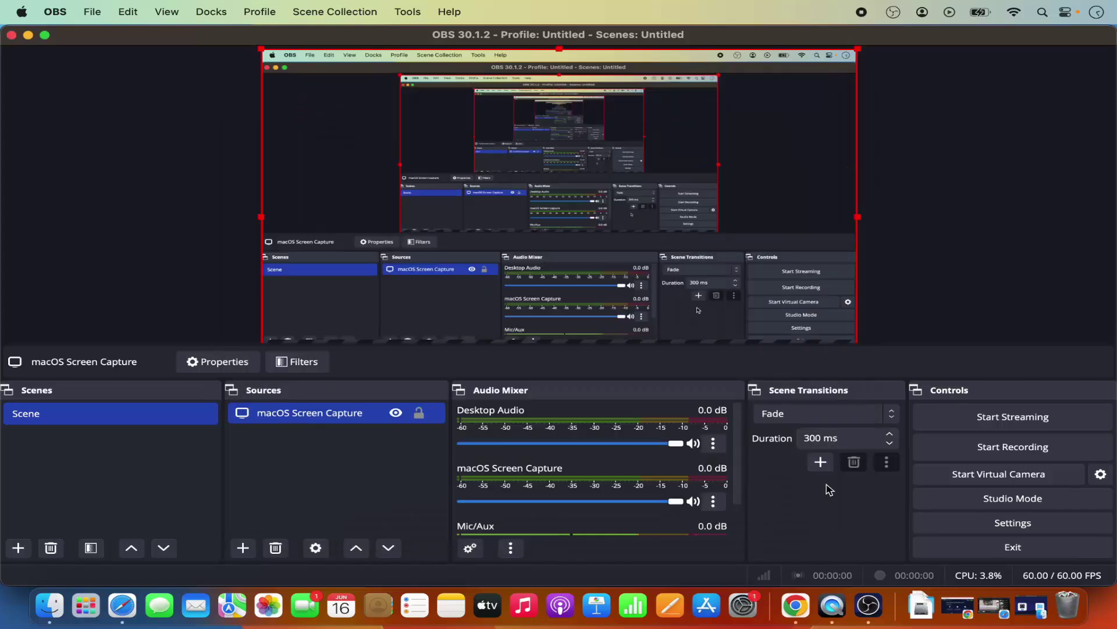
{"action": "left_click", "coordinate": [972, 527]}
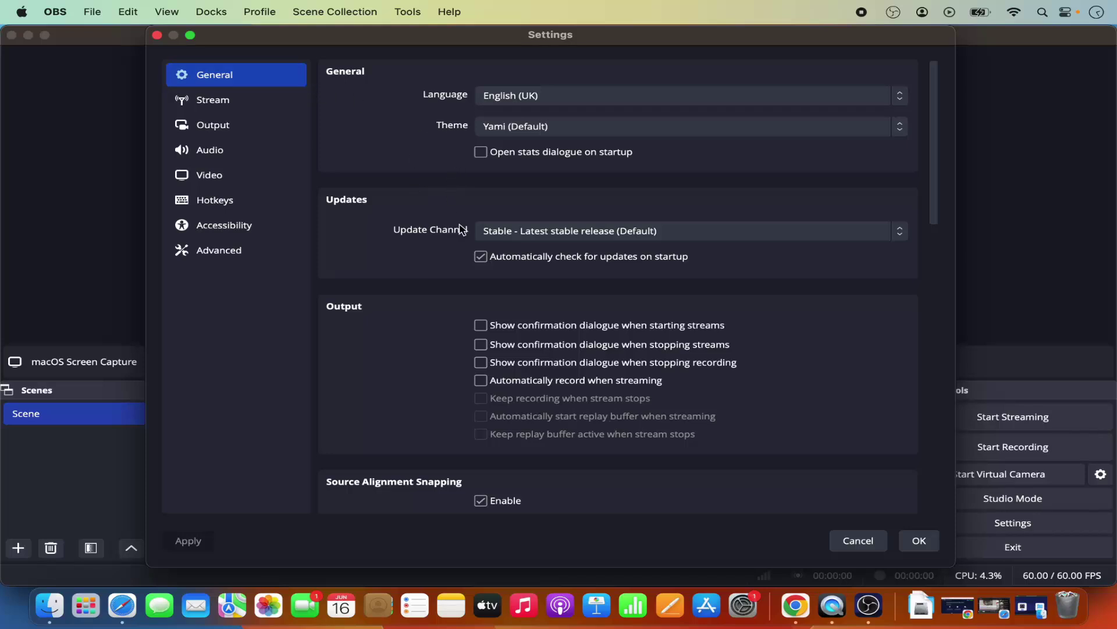
{"action": "left_click", "coordinate": [250, 175]}
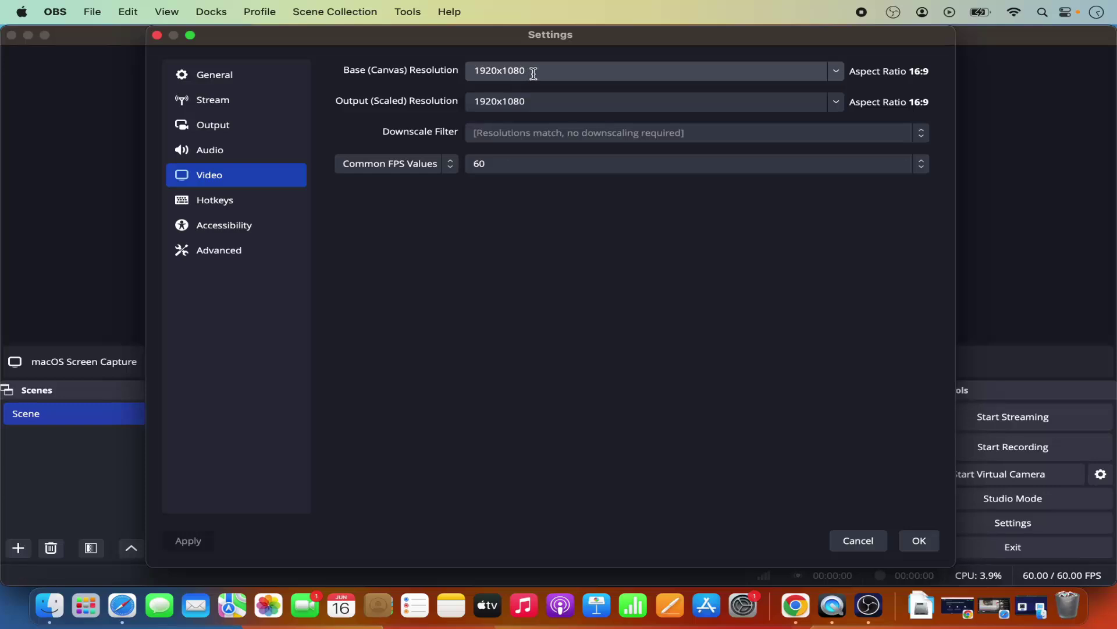
{"action": "left_click", "coordinate": [836, 70]}
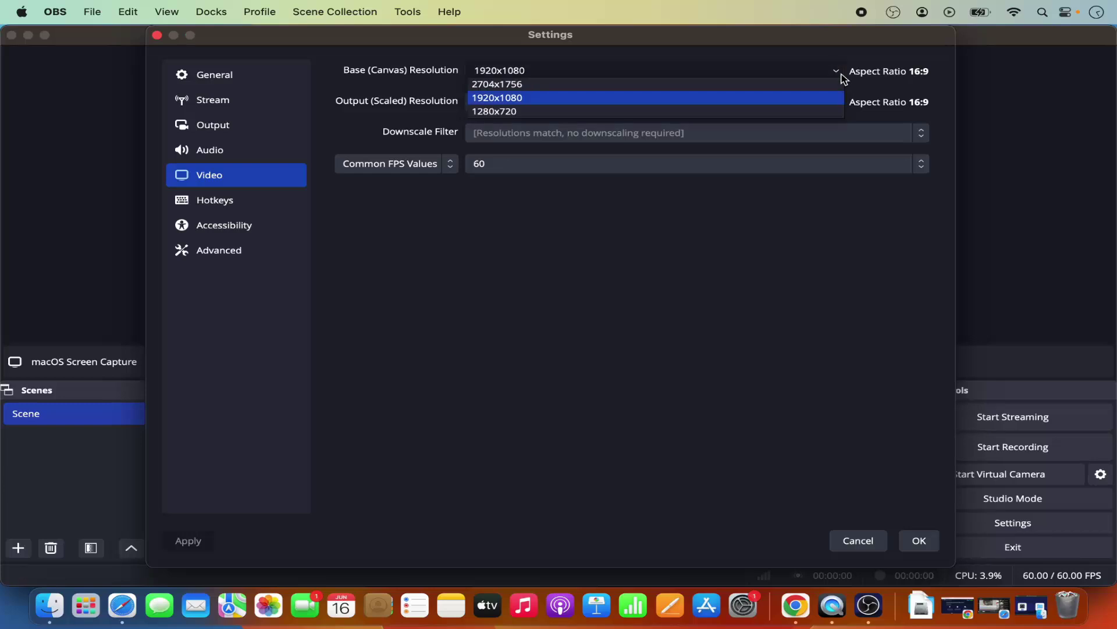
{"action": "left_click", "coordinate": [691, 70]}
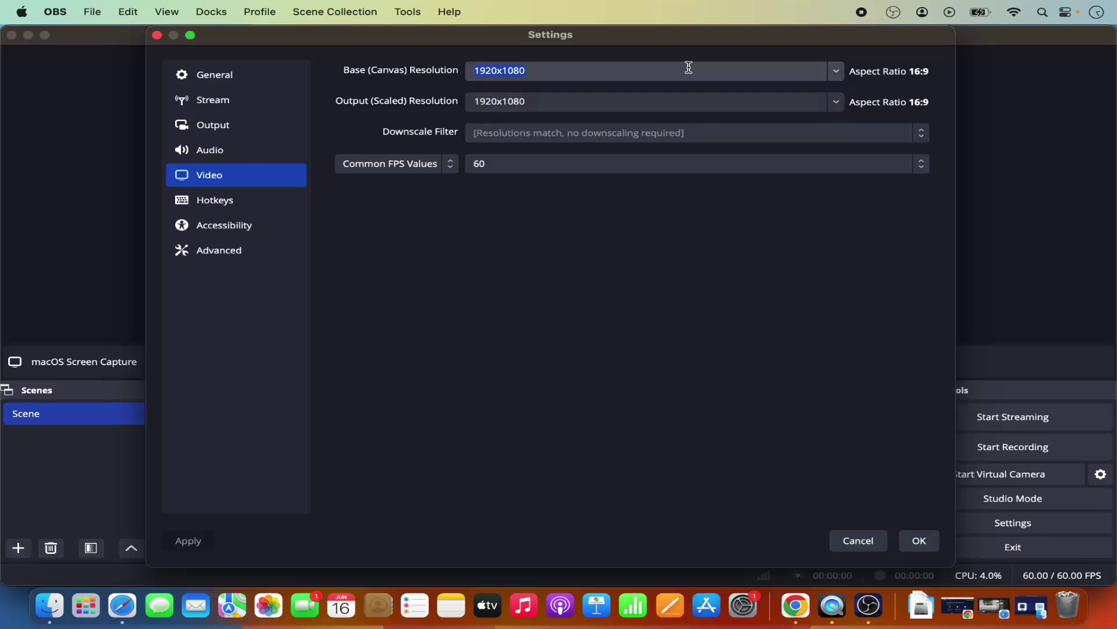
{"action": "type", "text": "1352x8"}
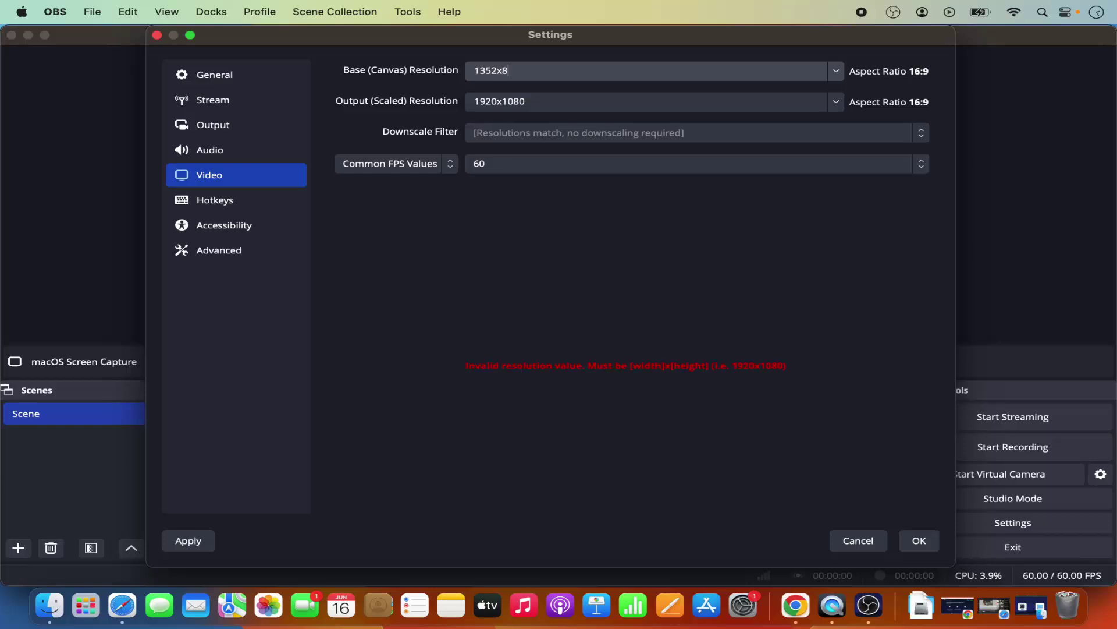
{"action": "type", "text": "78"}
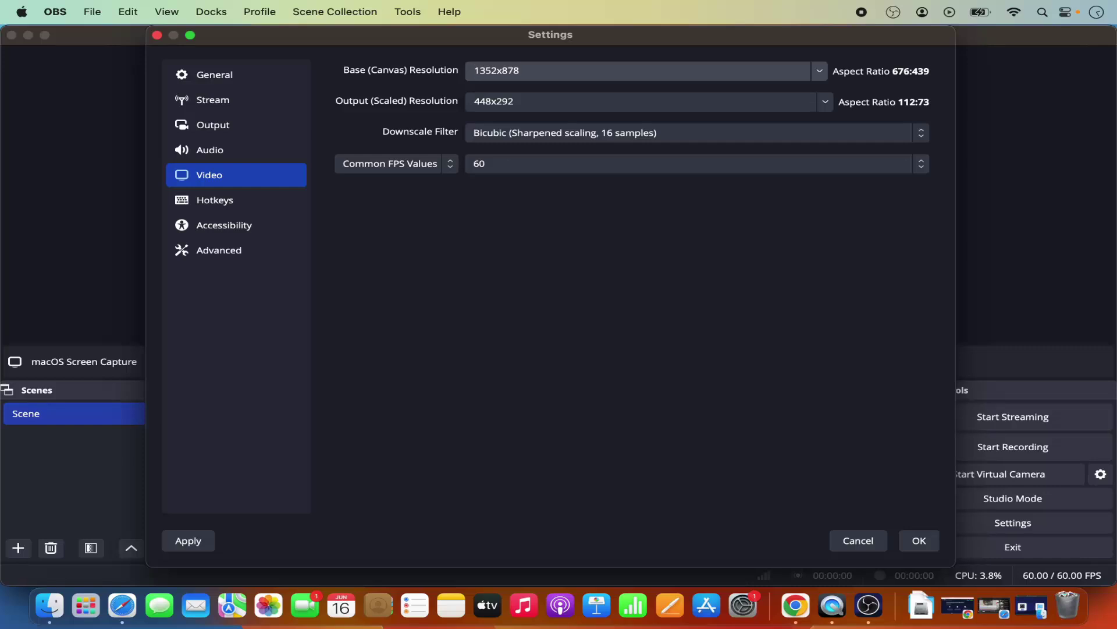
{"action": "key", "text": "super+c"}
{"action": "key", "text": "Tab"}
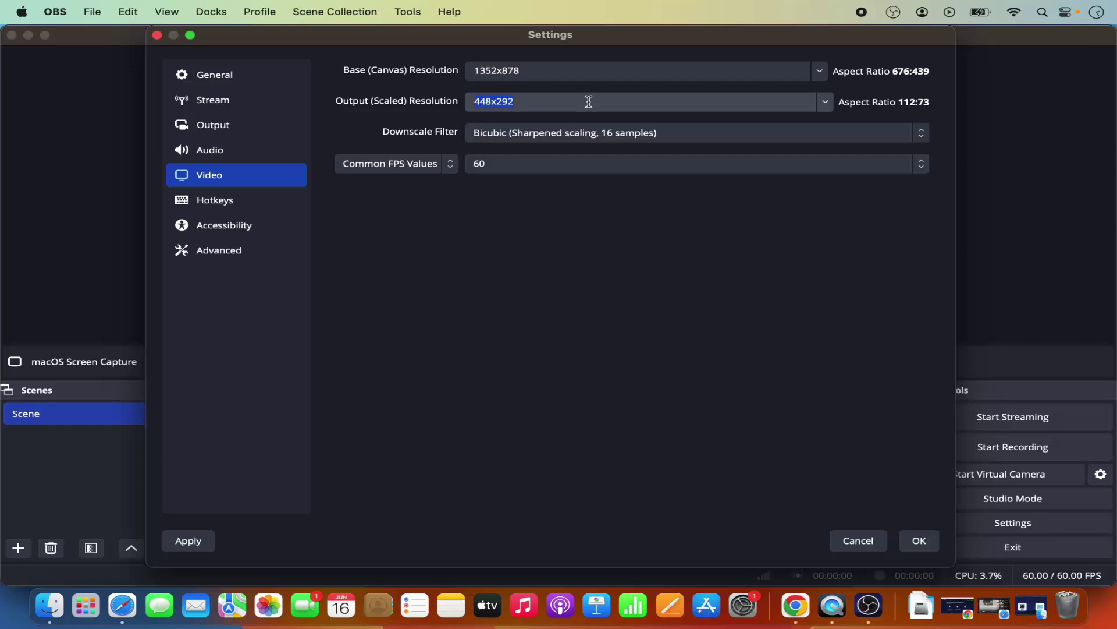
{"action": "key", "text": "super+v"}
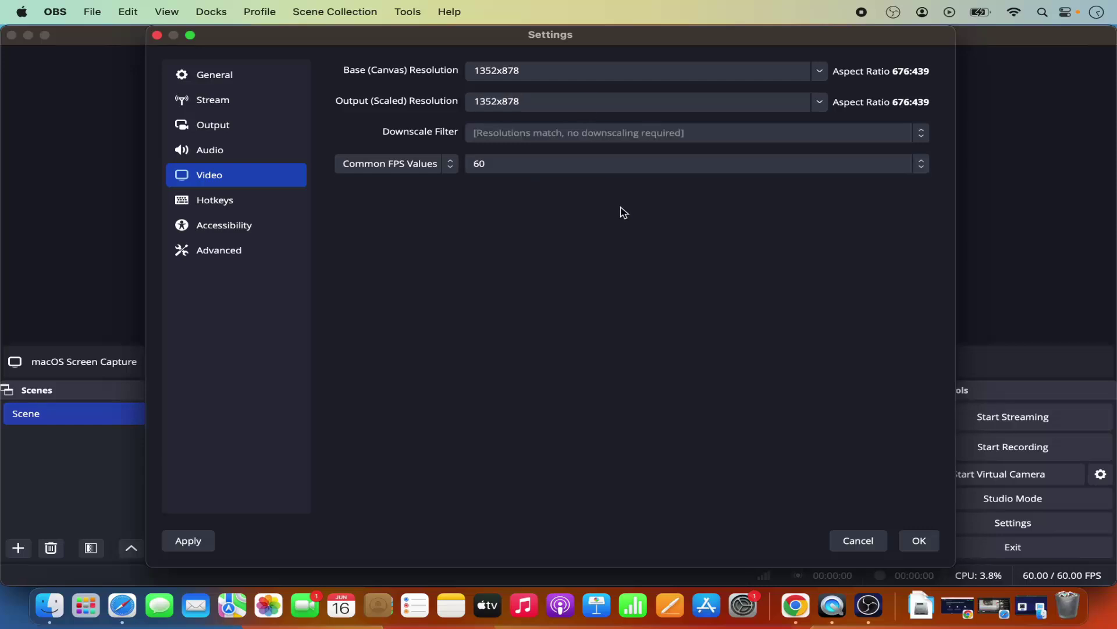
{"action": "left_click", "coordinate": [929, 546]}
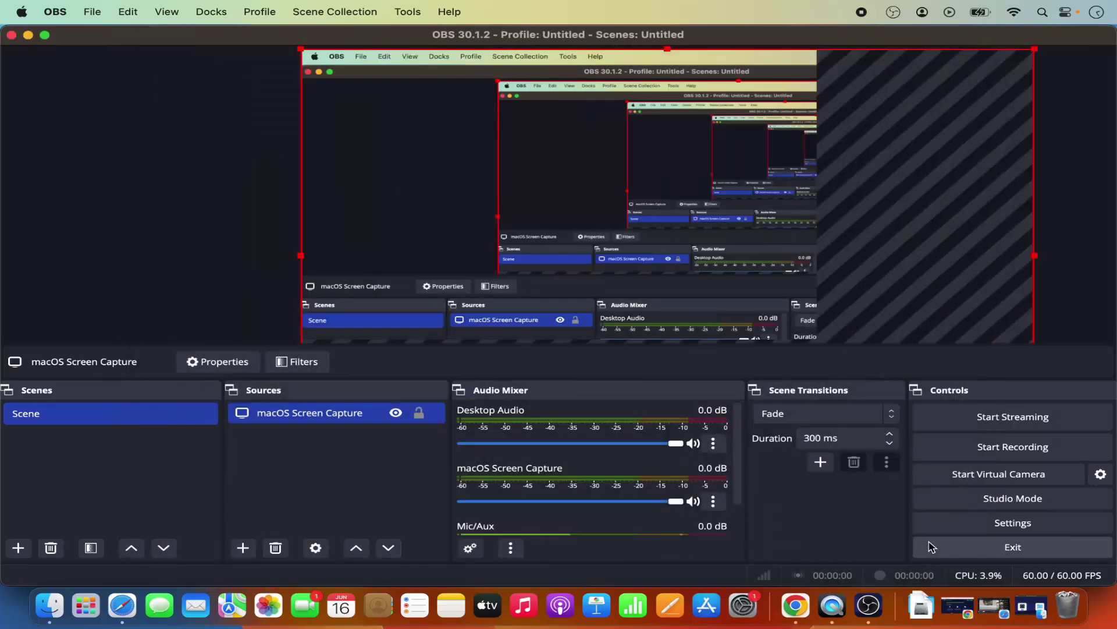
Review the screen capture source's properties, and scale and reposition the source in the preview to fill the canvas
{"action": "left_click", "coordinate": [315, 547]}
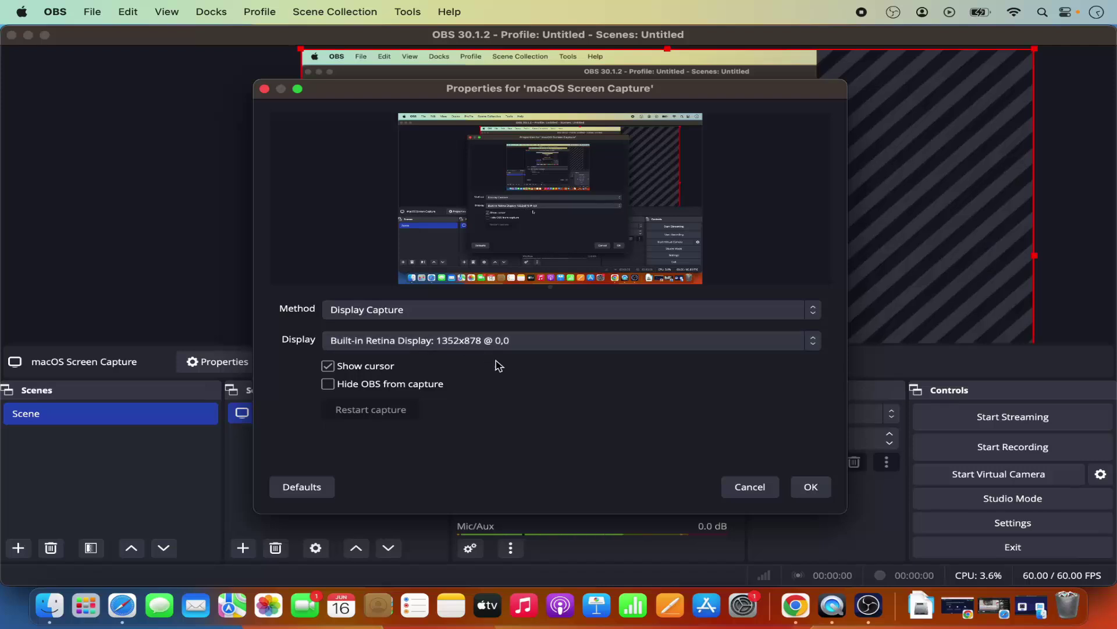
{"action": "left_click", "coordinate": [823, 490]}
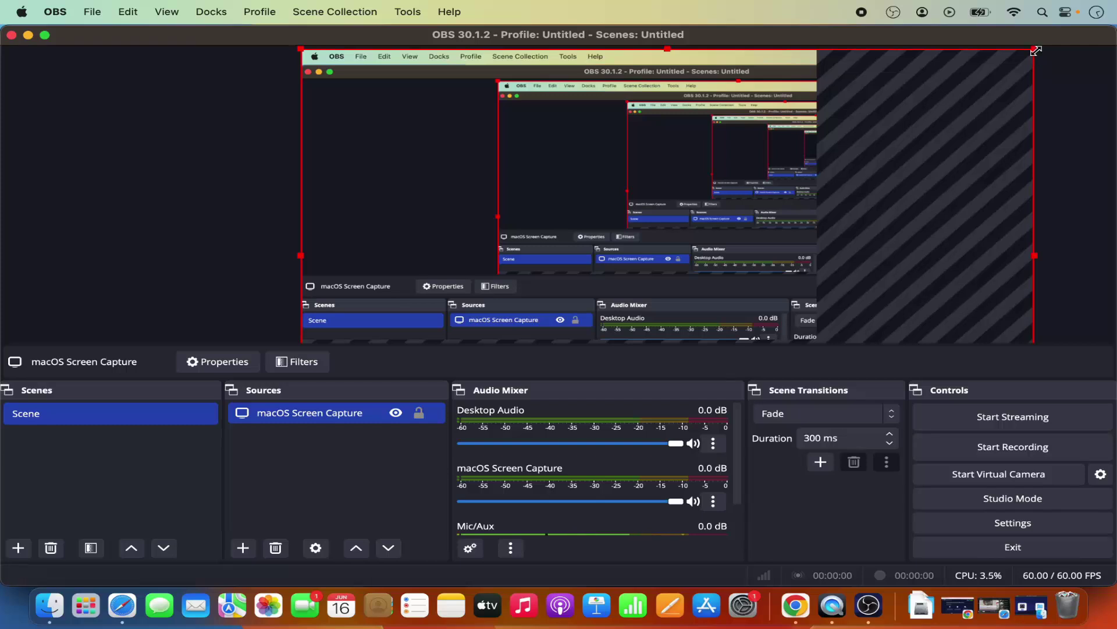
{"action": "left_click_drag", "start_coordinate": [1036, 51], "coordinate": [792, 169]}
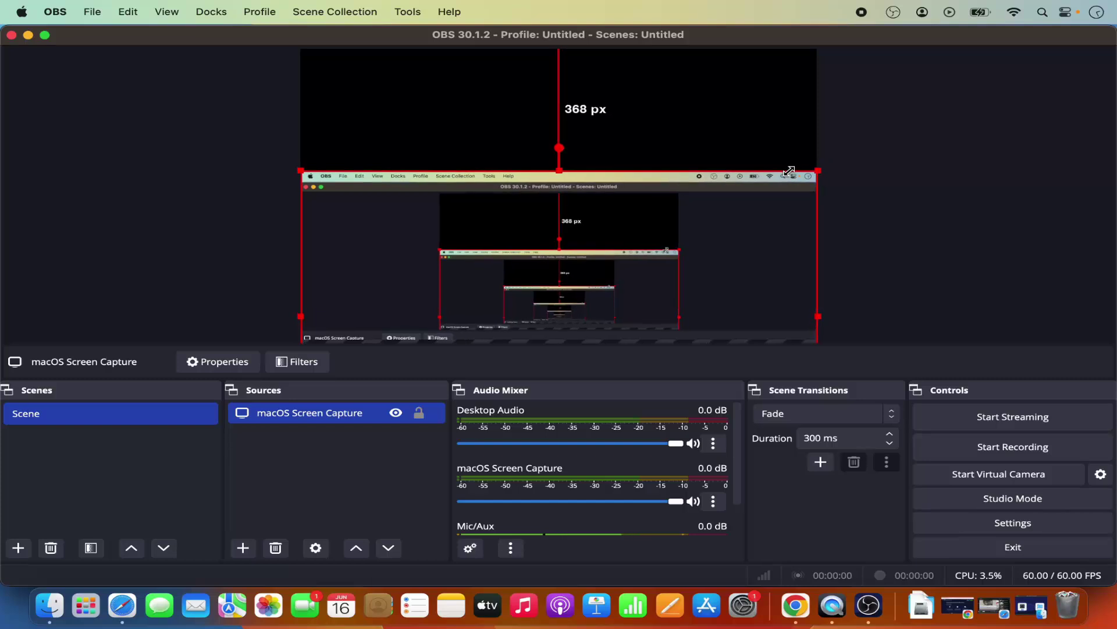
{"action": "left_click_drag", "start_coordinate": [739, 229], "coordinate": [736, 104]}
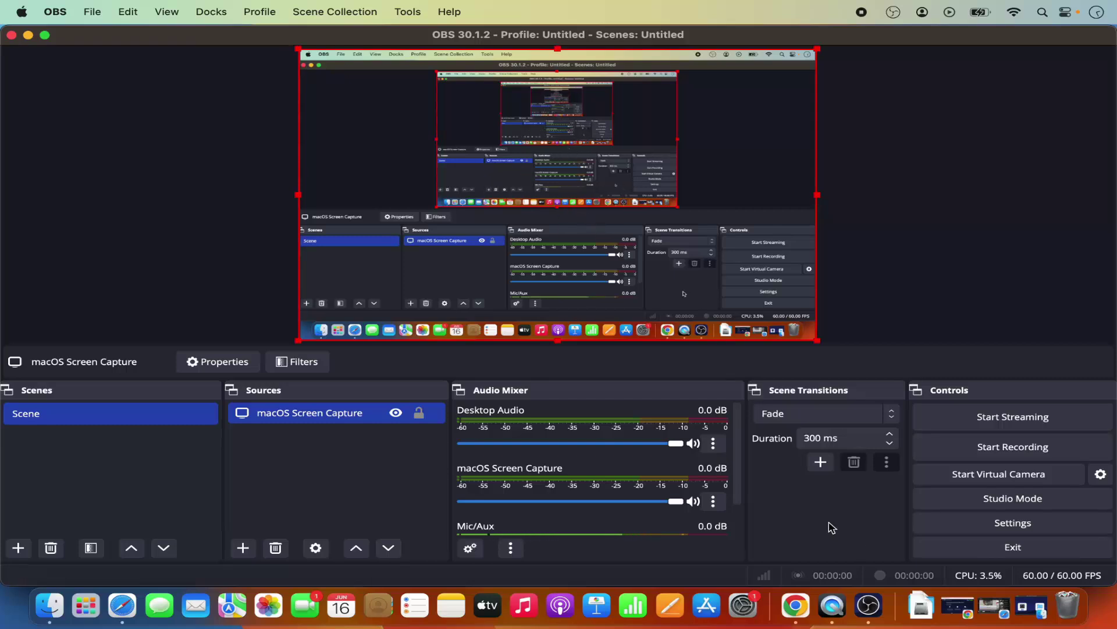
Open the output settings and choose MPEG-4 (.mp4) as the recording format
{"action": "left_click", "coordinate": [967, 527]}
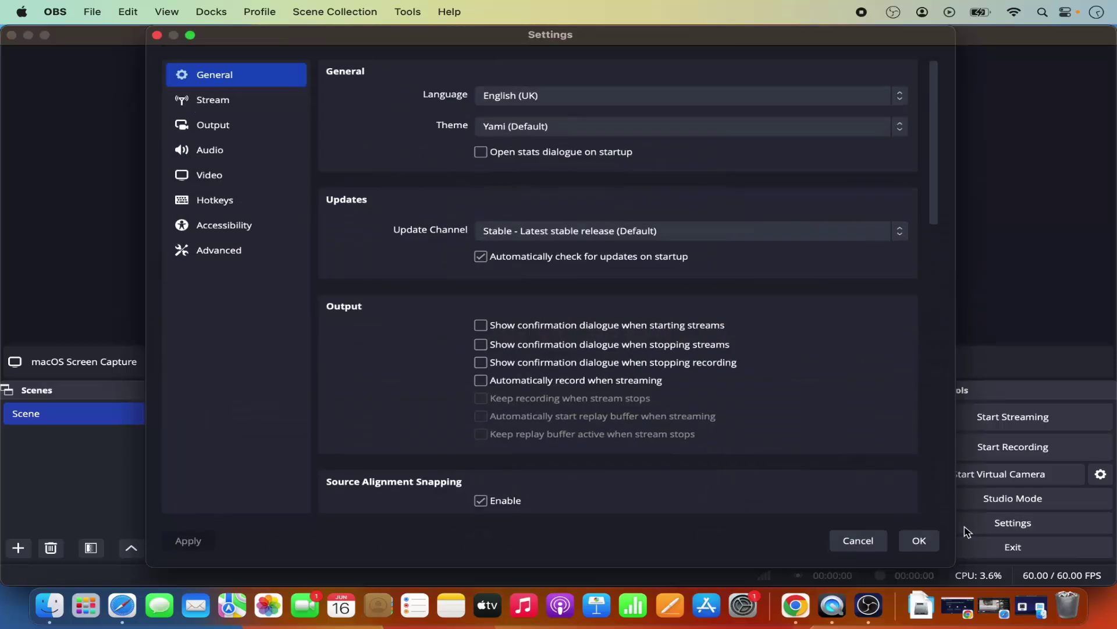
{"action": "left_click", "coordinate": [213, 119]}
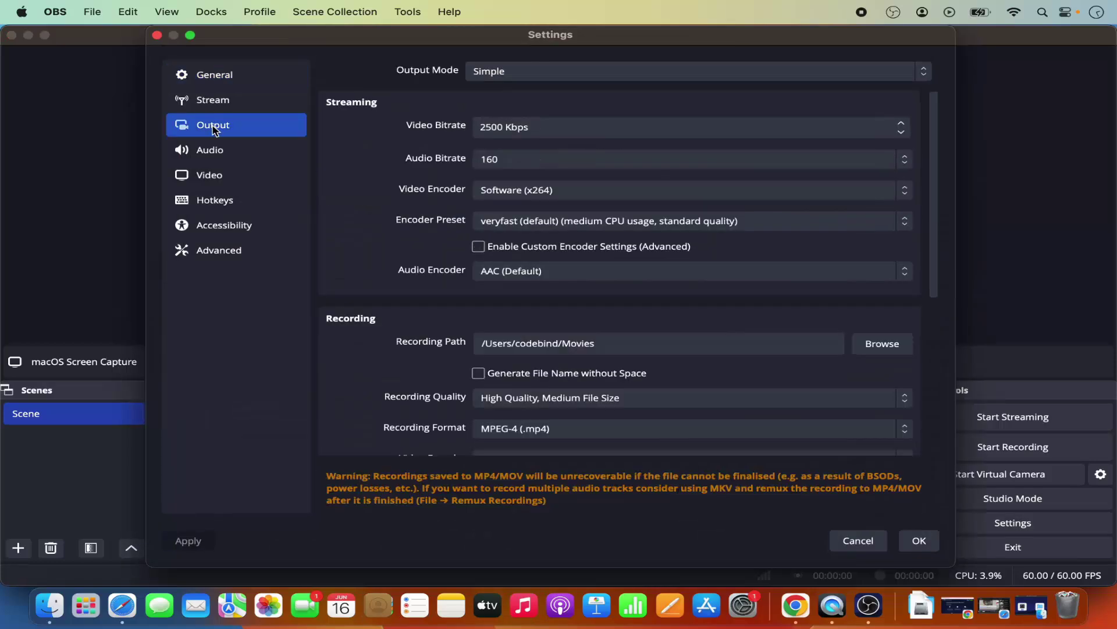
{"action": "scroll", "coordinate": [563, 364], "scroll_direction": "down", "scroll_amount": 3}
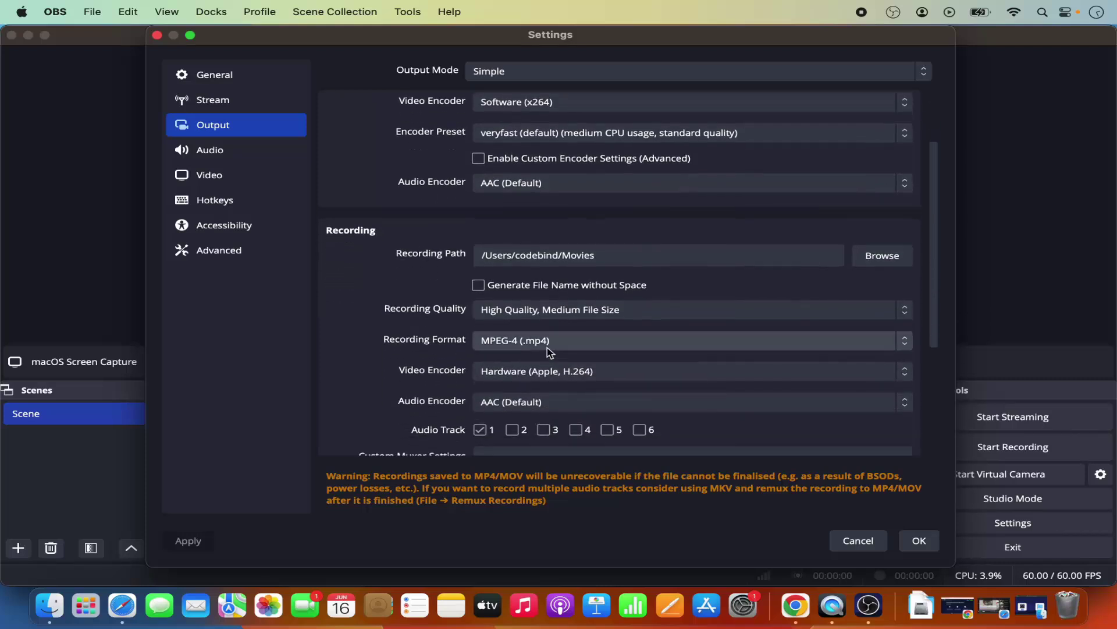
{"action": "left_click", "coordinate": [553, 340]}
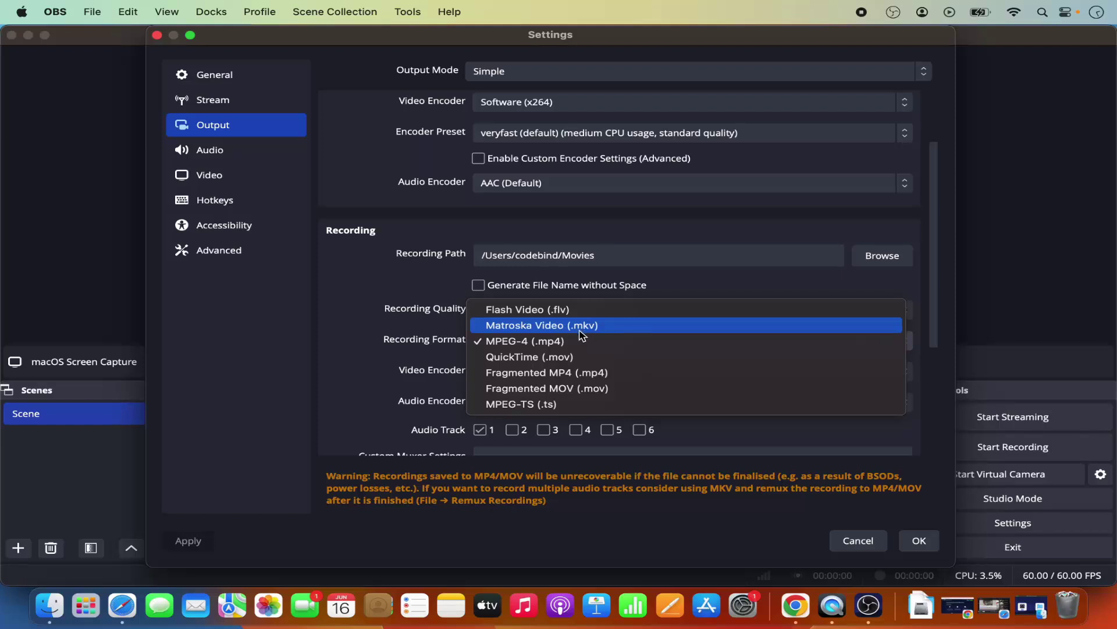
{"action": "left_click", "coordinate": [562, 342]}
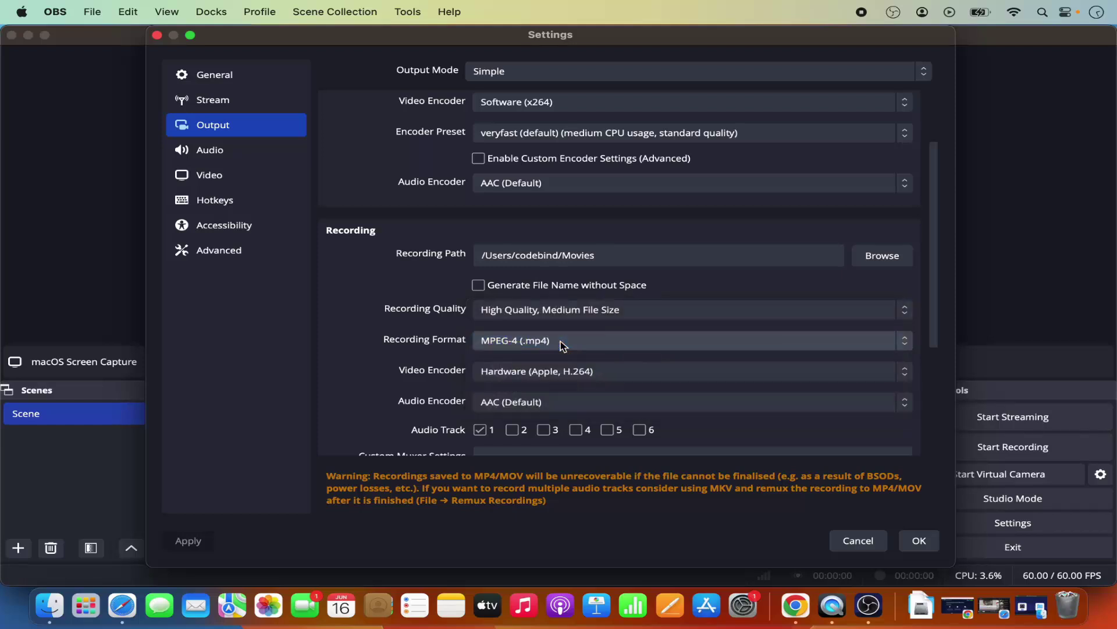
Review the audio settings and the devices available for Mic/Auxiliary Audio, keeping the Default device
{"action": "left_click", "coordinate": [222, 155]}
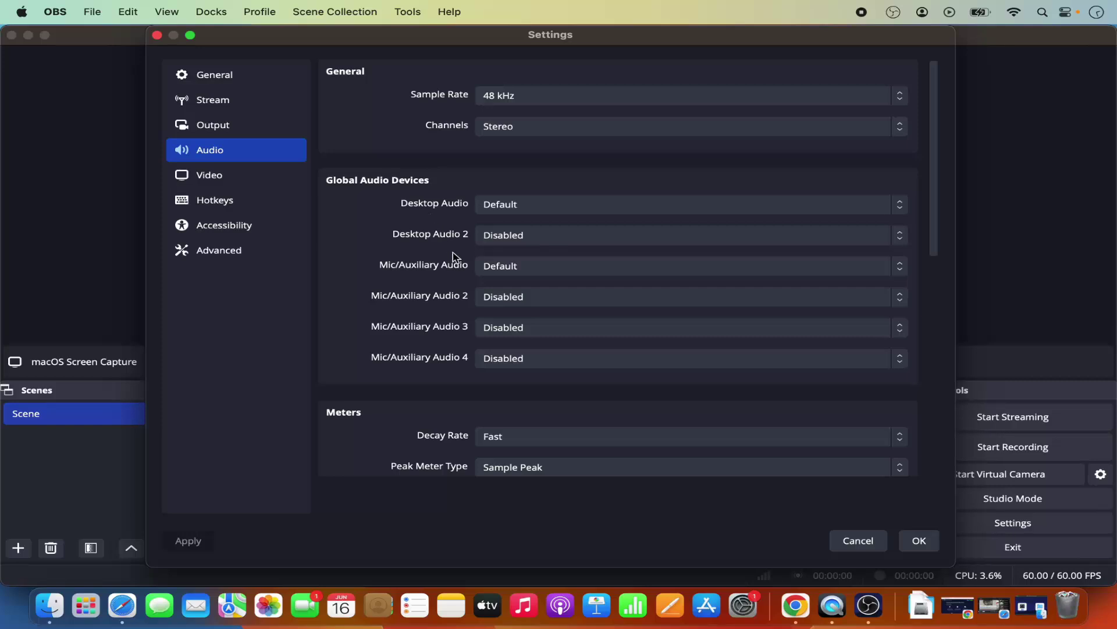
{"action": "left_click", "coordinate": [495, 269]}
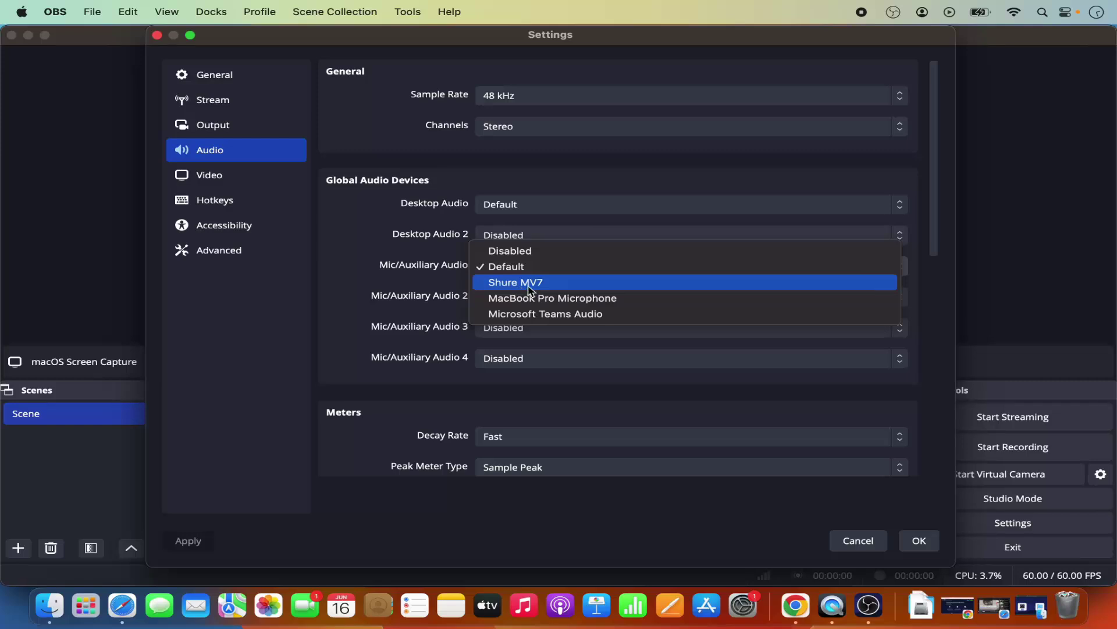
{"action": "left_click", "coordinate": [434, 259]}
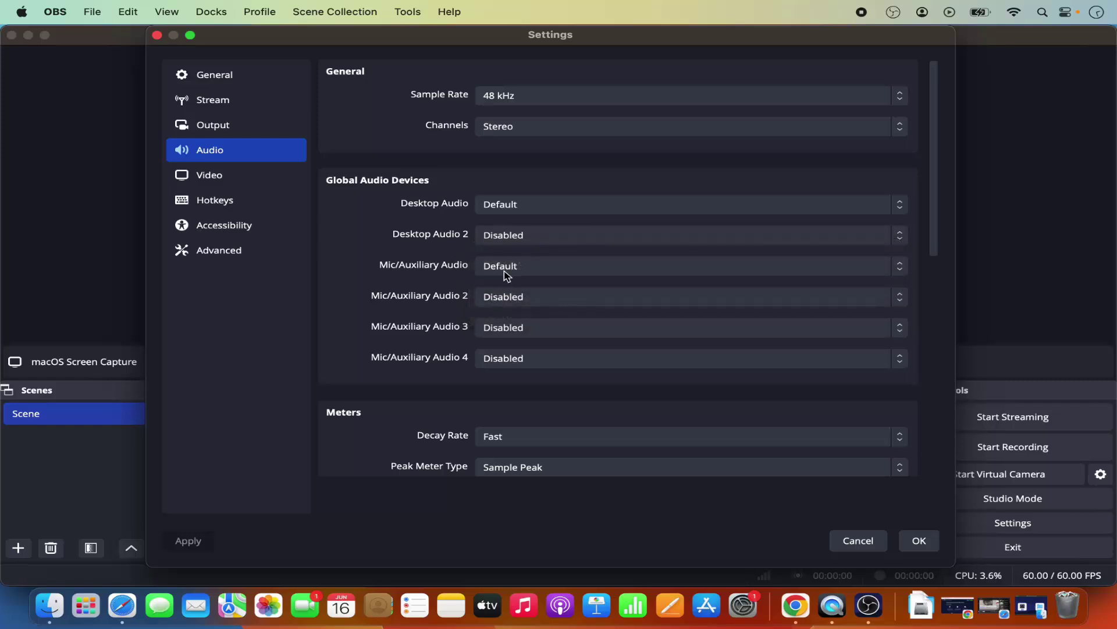
Check the recording path in the output settings and close the settings with OK
{"action": "left_click", "coordinate": [242, 130]}
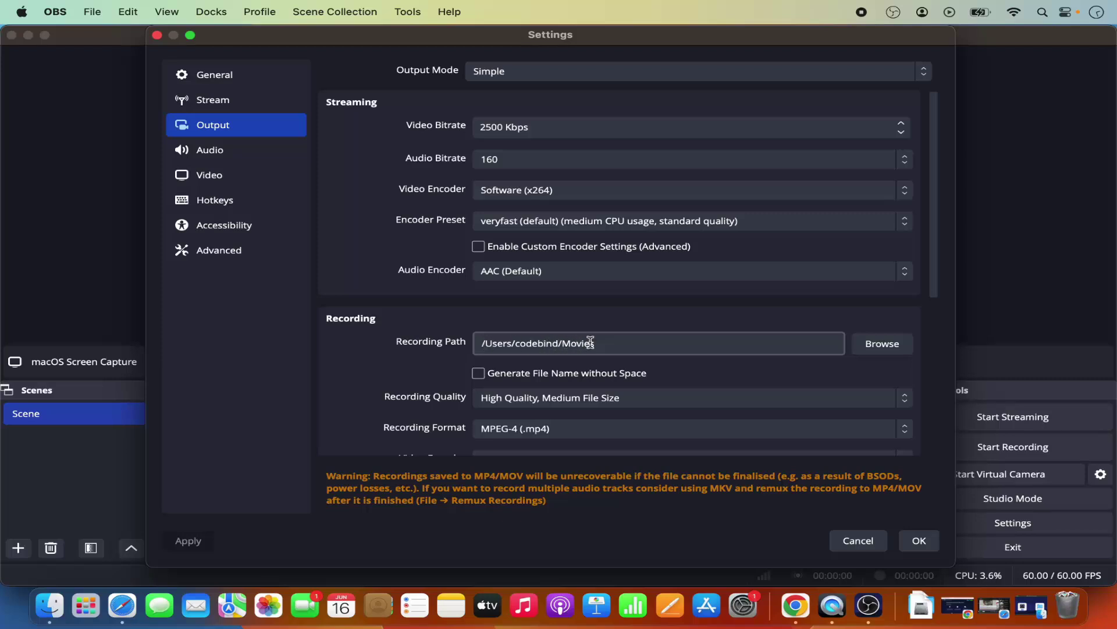
{"action": "left_click_drag", "start_coordinate": [608, 344], "coordinate": [476, 343]}
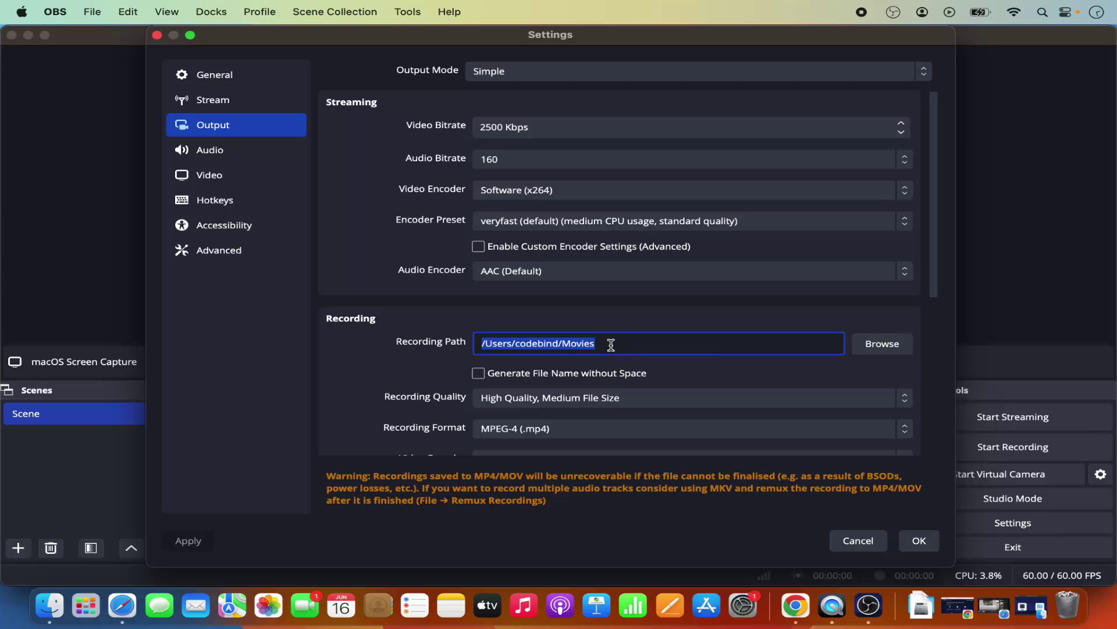
{"action": "left_click", "coordinate": [915, 541]}
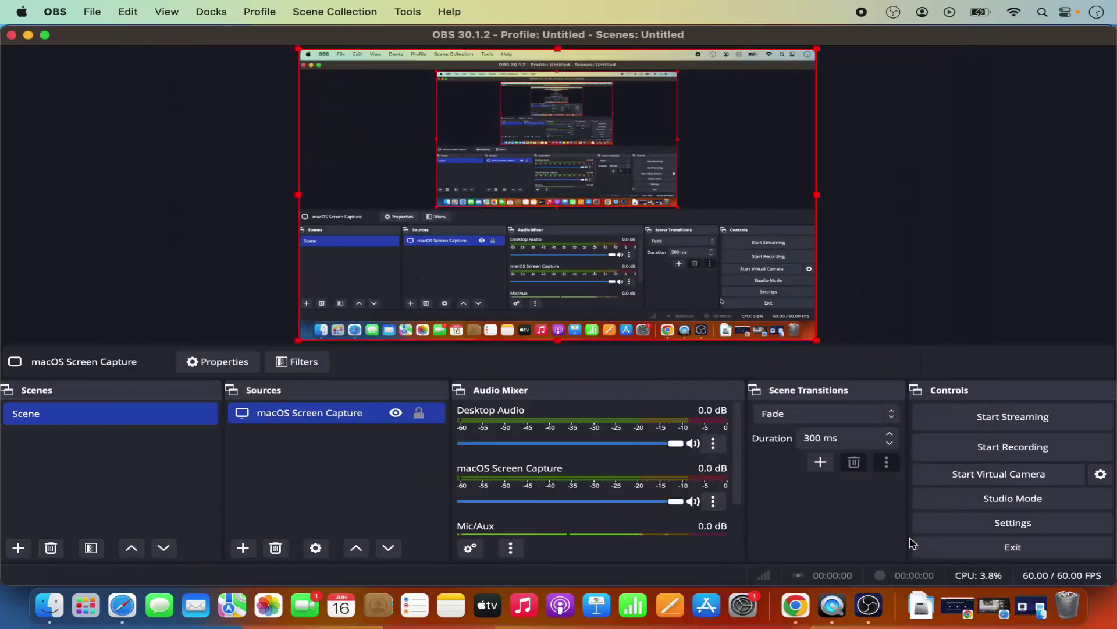
Start a test screen recording, minimize OBS and show the OBS Studio homepage in Chrome
{"action": "left_click", "coordinate": [993, 452]}
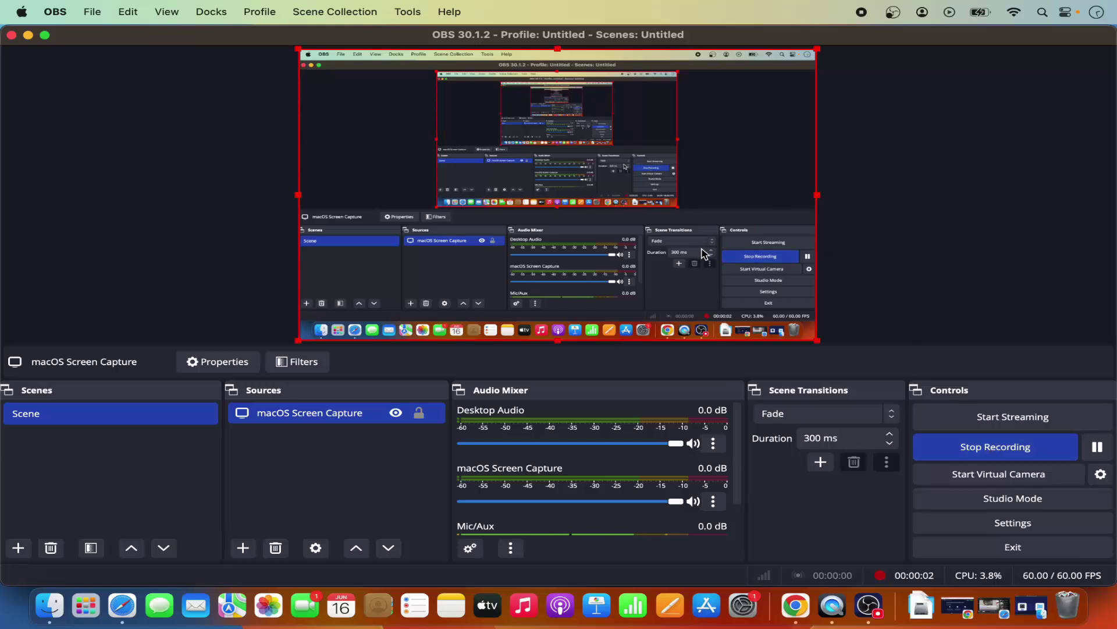
{"action": "left_click", "coordinate": [28, 36]}
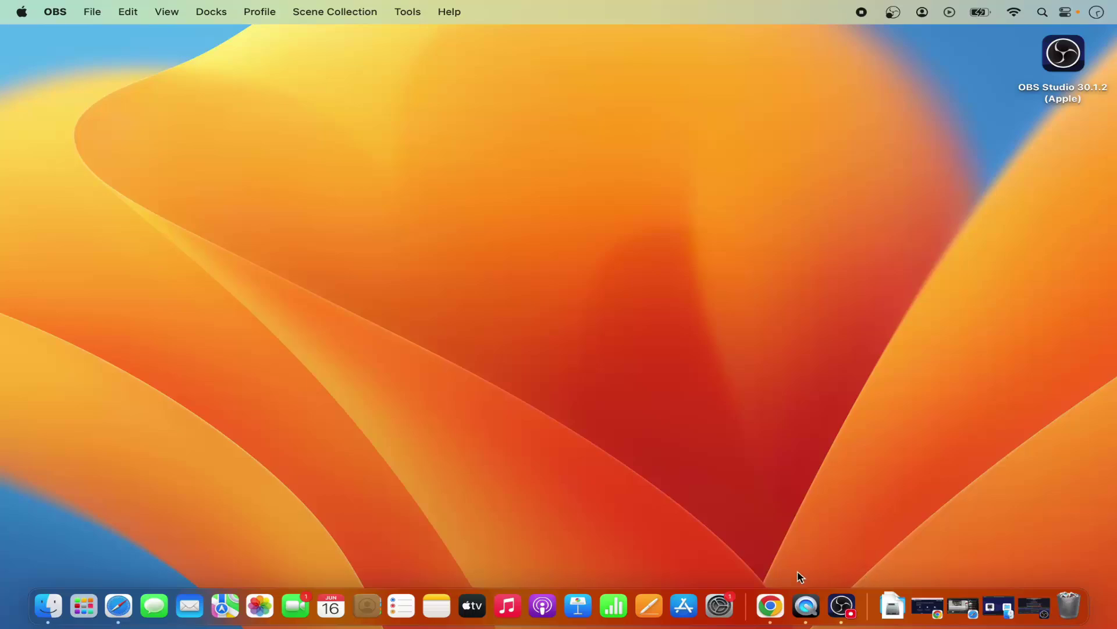
{"action": "left_click", "coordinate": [770, 605]}
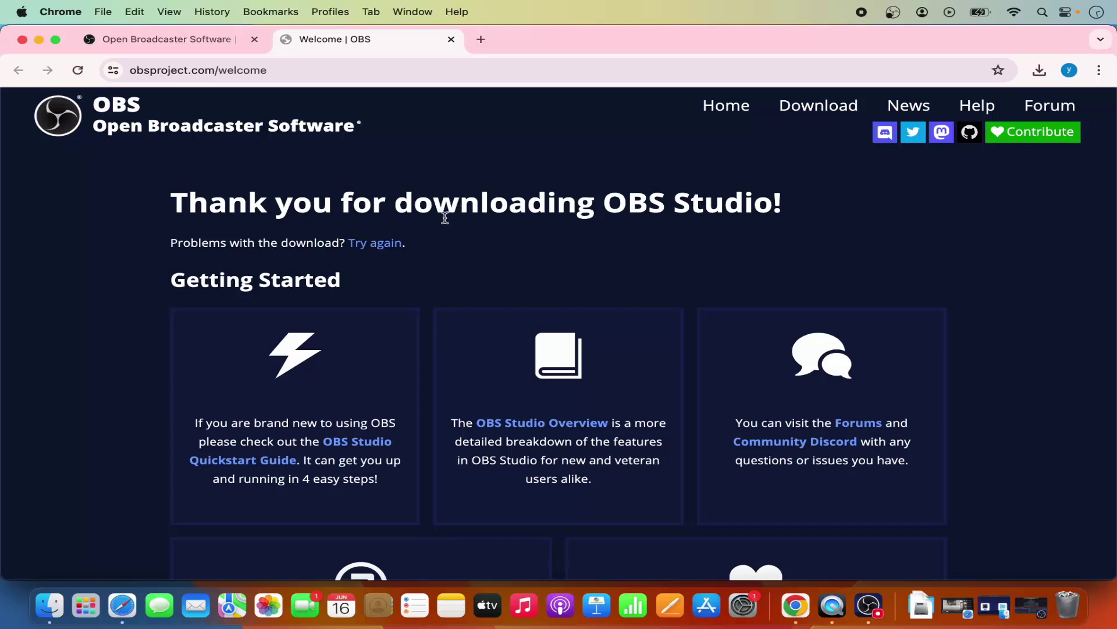
{"action": "left_click", "coordinate": [227, 46]}
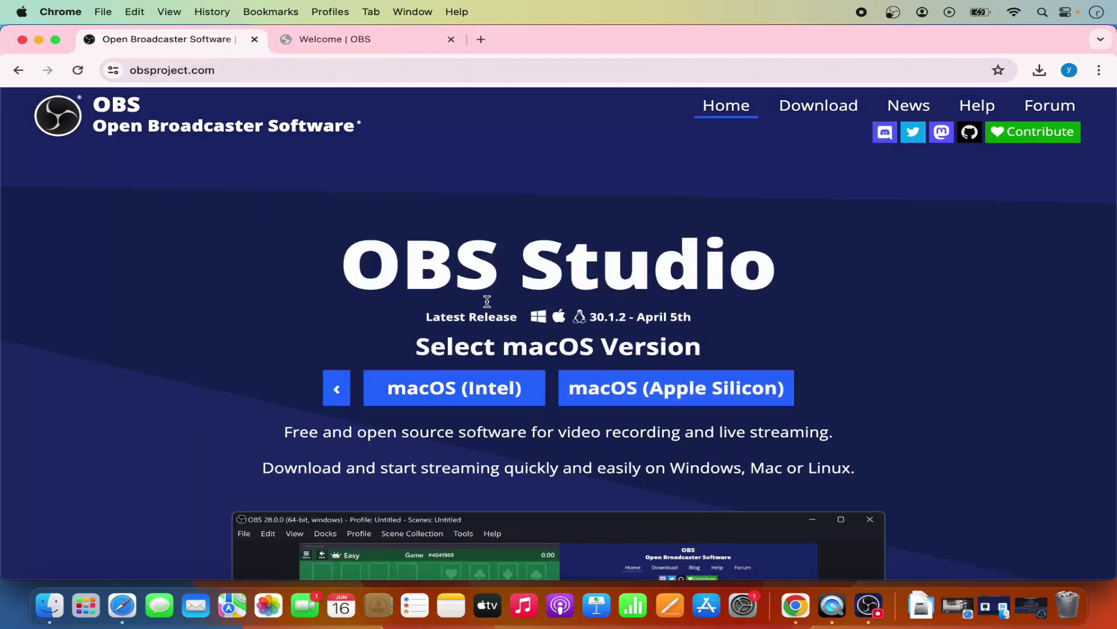
Minimize Chrome, return to OBS and stop the recording
{"action": "left_click", "coordinate": [38, 40]}
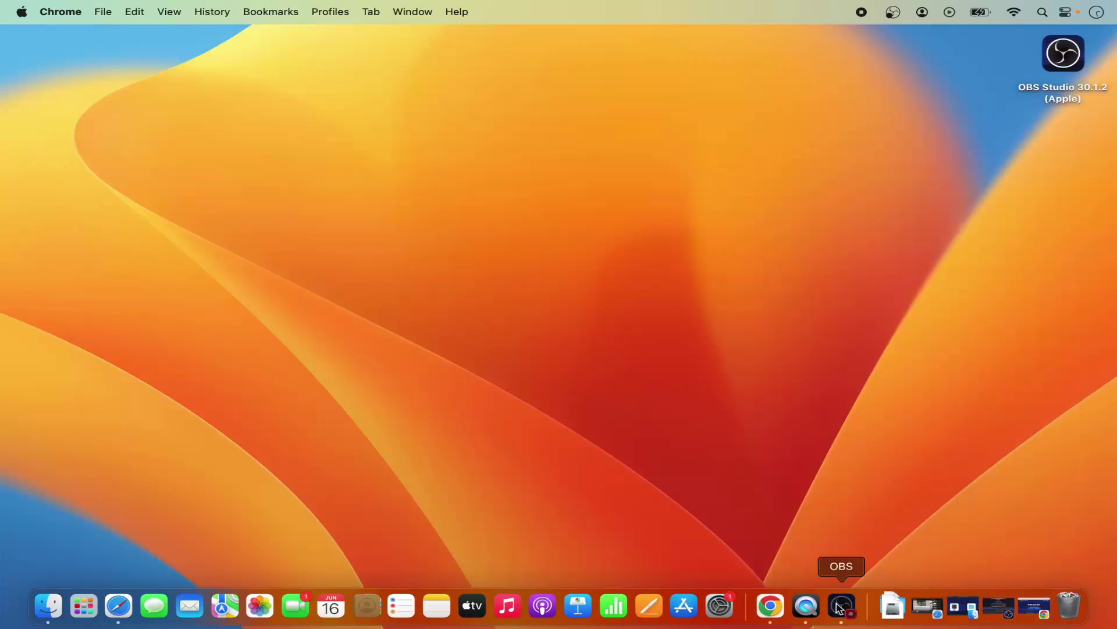
{"action": "left_click", "coordinate": [838, 608]}
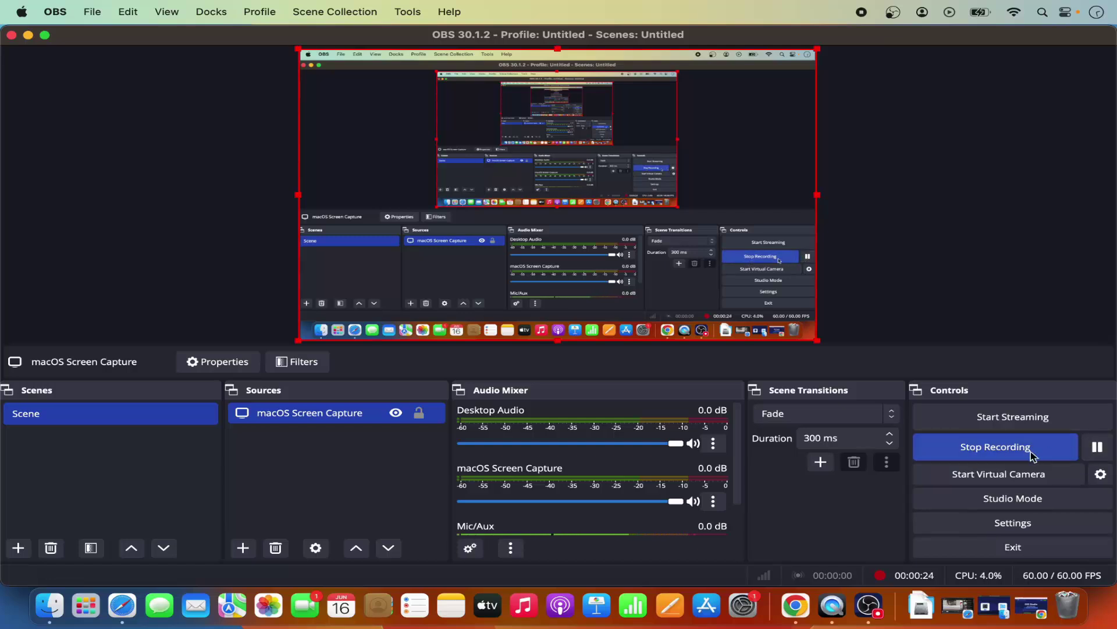
{"action": "left_click", "coordinate": [987, 449]}
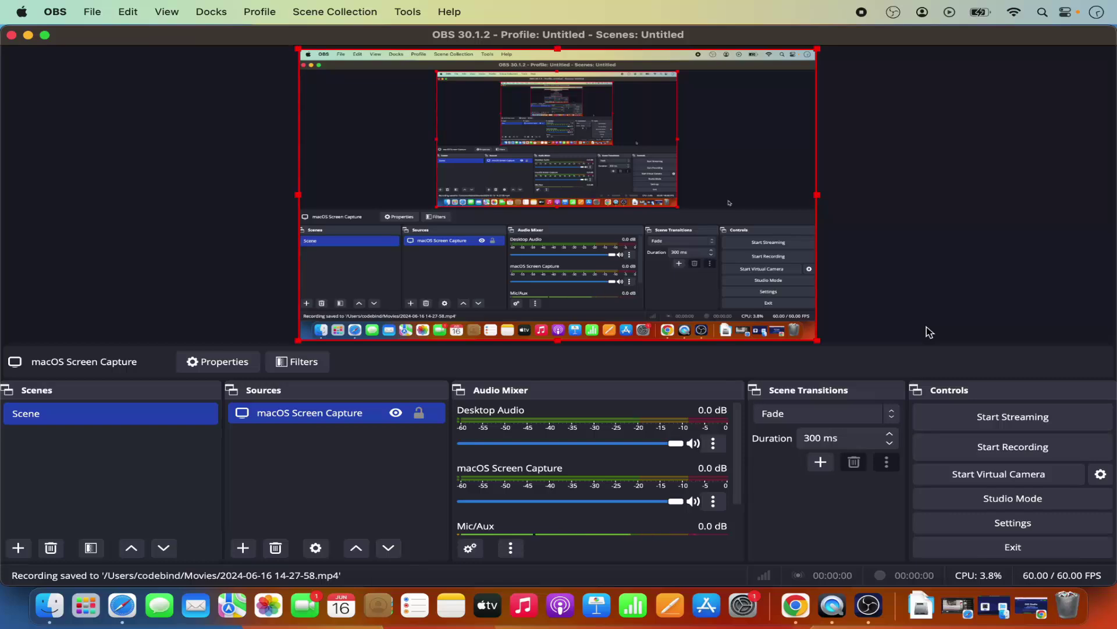
Minimize OBS and open the Movies folder inside the home folder in Finder
{"action": "left_click", "coordinate": [29, 37]}
{"action": "left_click", "coordinate": [187, 74]}
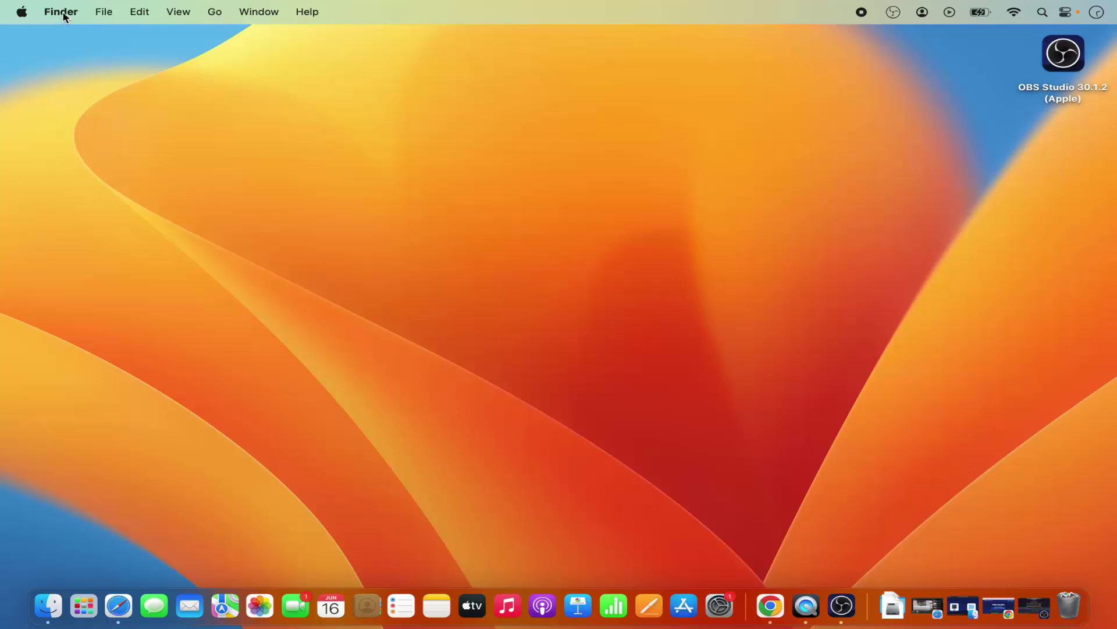
{"action": "left_click", "coordinate": [215, 11]}
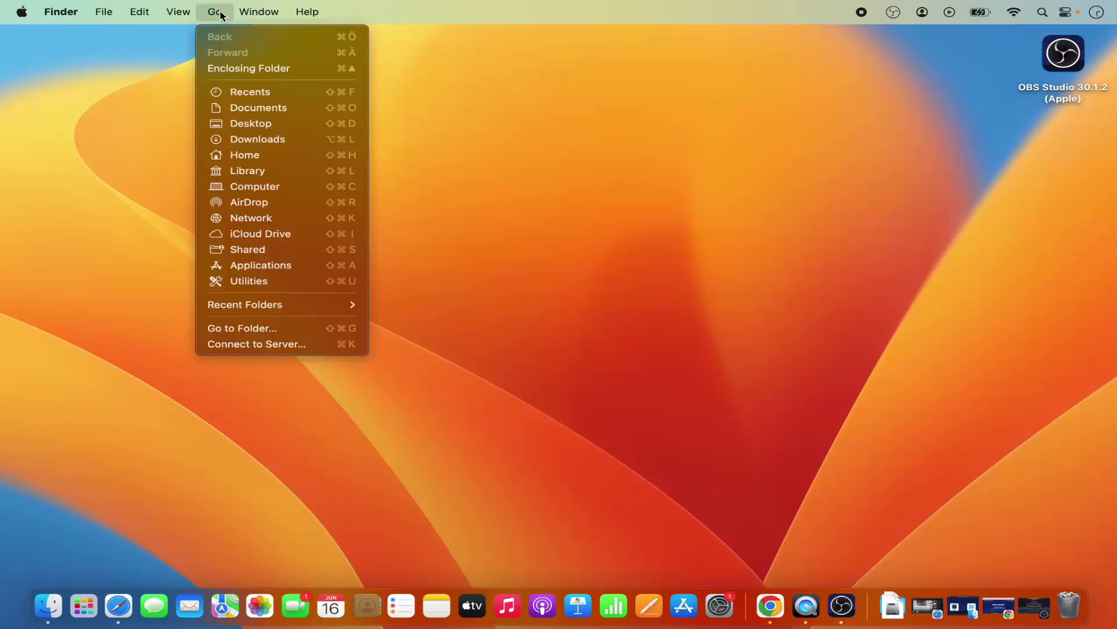
{"action": "left_click", "coordinate": [255, 155]}
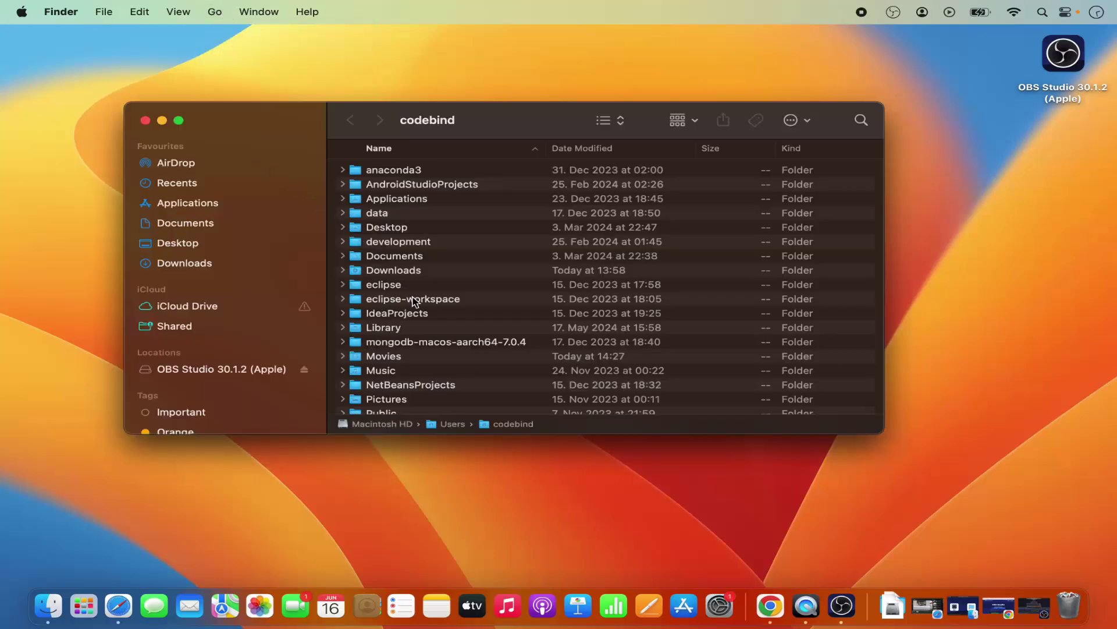
{"action": "scroll", "coordinate": [414, 301], "scroll_direction": "down", "scroll_amount": 2}
{"action": "scroll", "coordinate": [407, 300], "scroll_direction": "down", "scroll_amount": 1}
{"action": "double_click", "coordinate": [397, 288]}
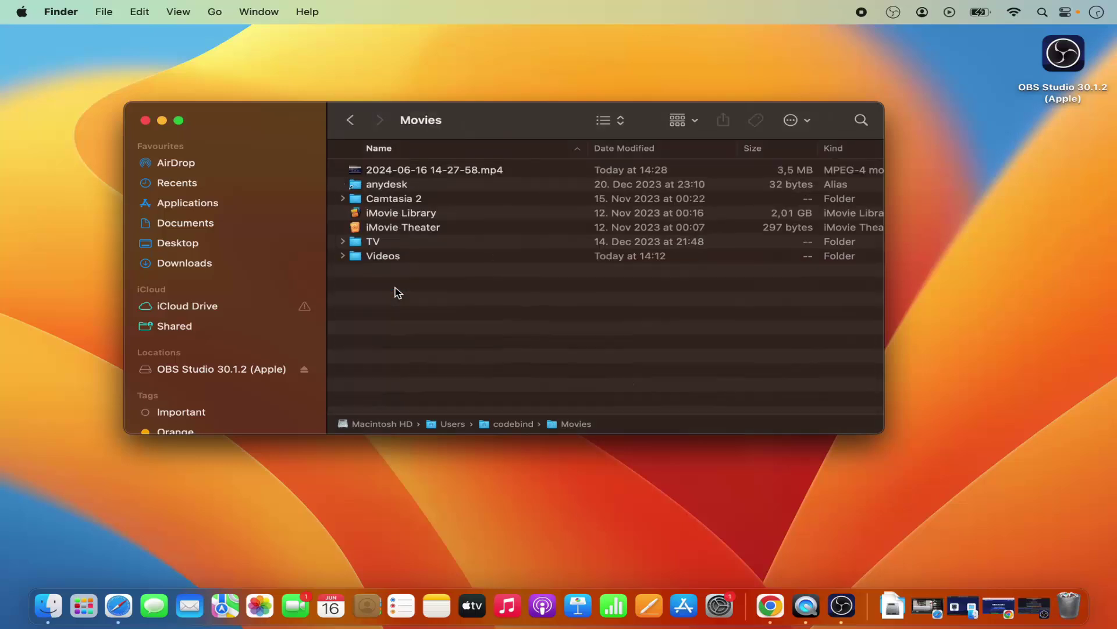
{"action": "left_click", "coordinate": [429, 173]}
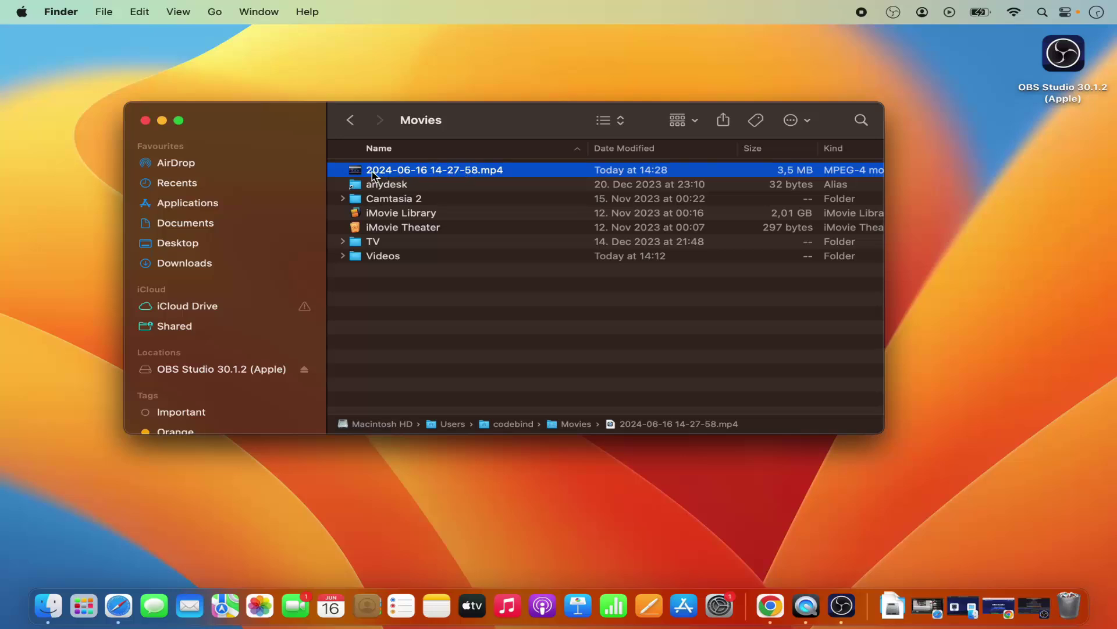
{"action": "double_click", "coordinate": [415, 172]}
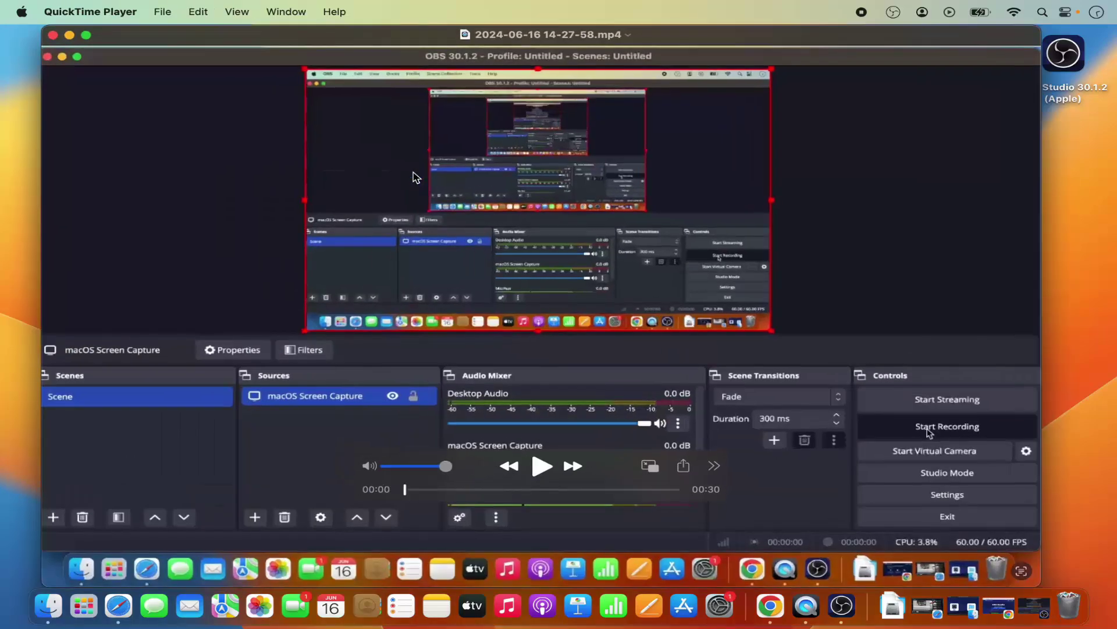
{"action": "left_click", "coordinate": [542, 466]}
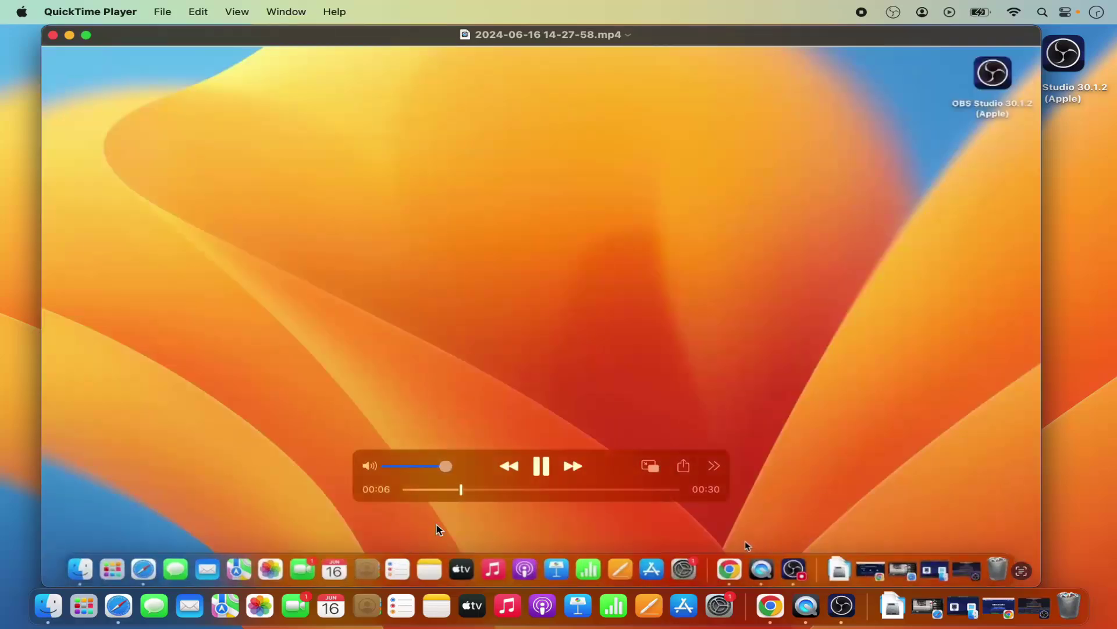
{"action": "left_click", "coordinate": [518, 489]}
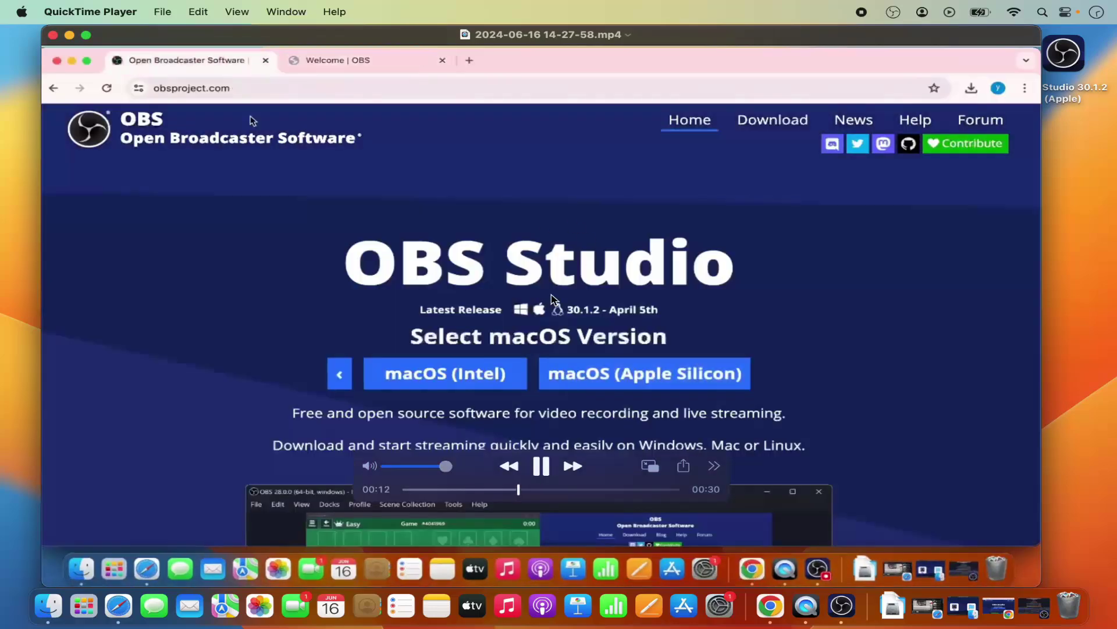
{"action": "left_click", "coordinate": [605, 489]}
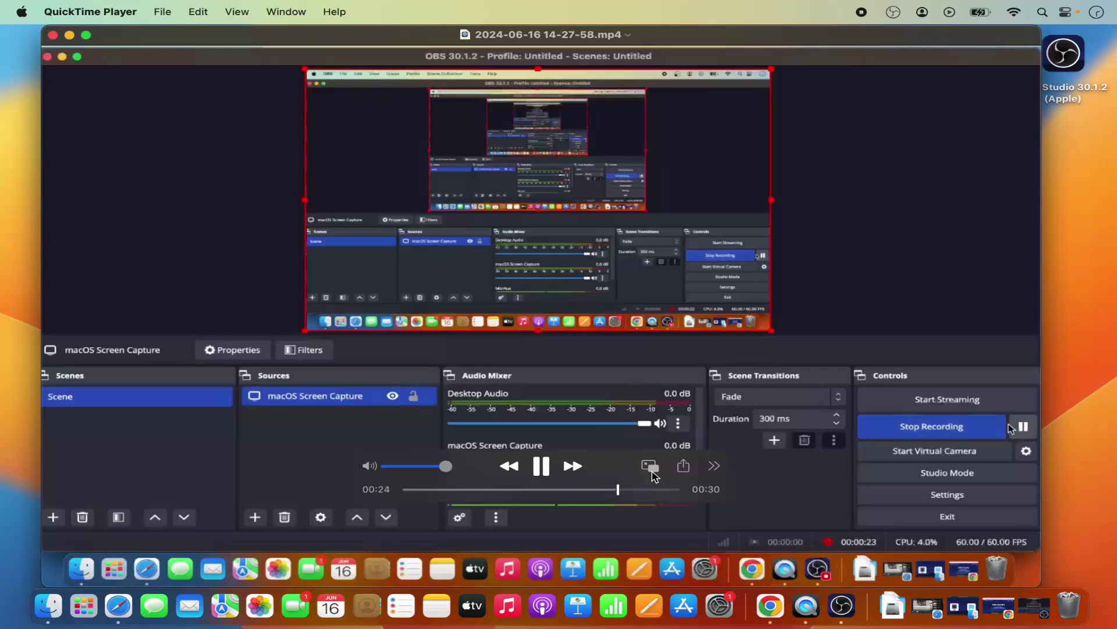
{"action": "left_click", "coordinate": [658, 489]}
{"action": "left_click", "coordinate": [574, 491]}
{"action": "left_click", "coordinate": [526, 492]}
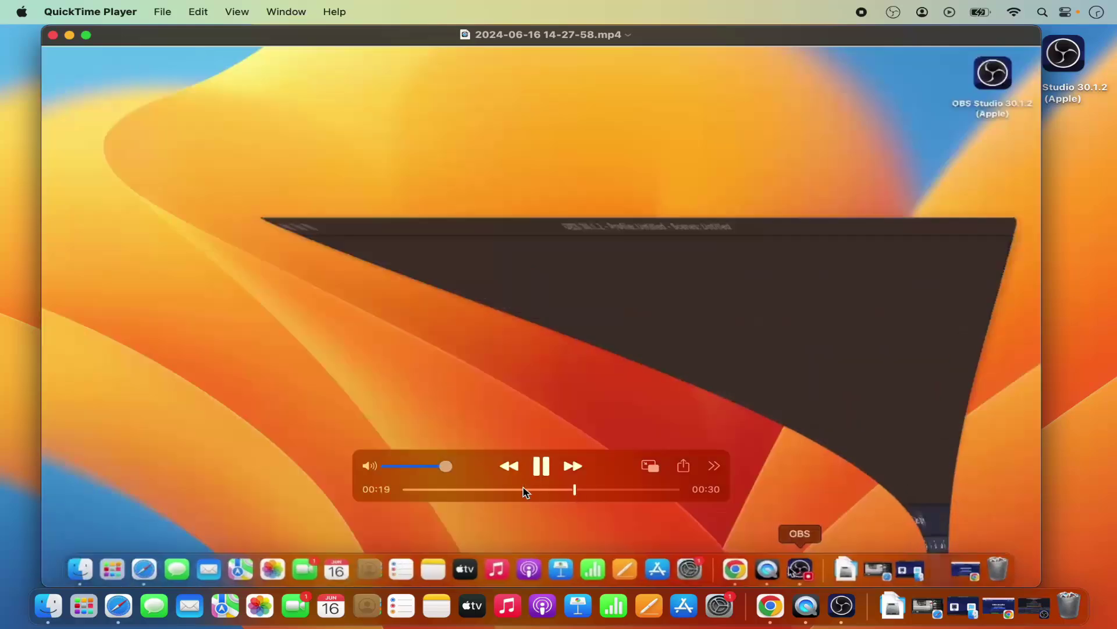
{"action": "left_click", "coordinate": [487, 490]}
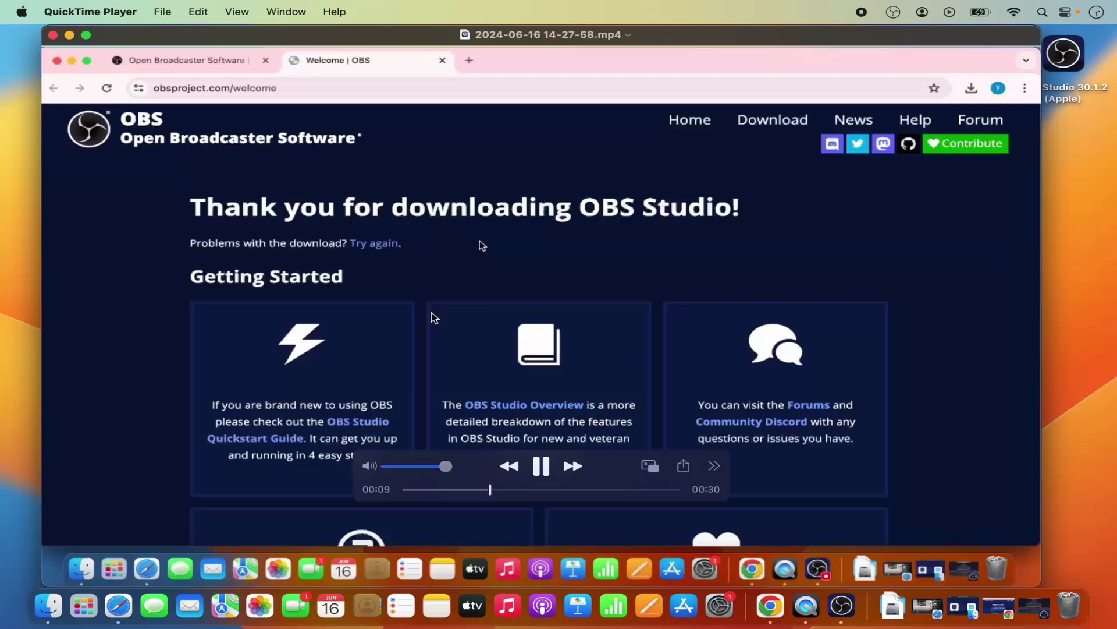
{"action": "left_click", "coordinate": [542, 466]}
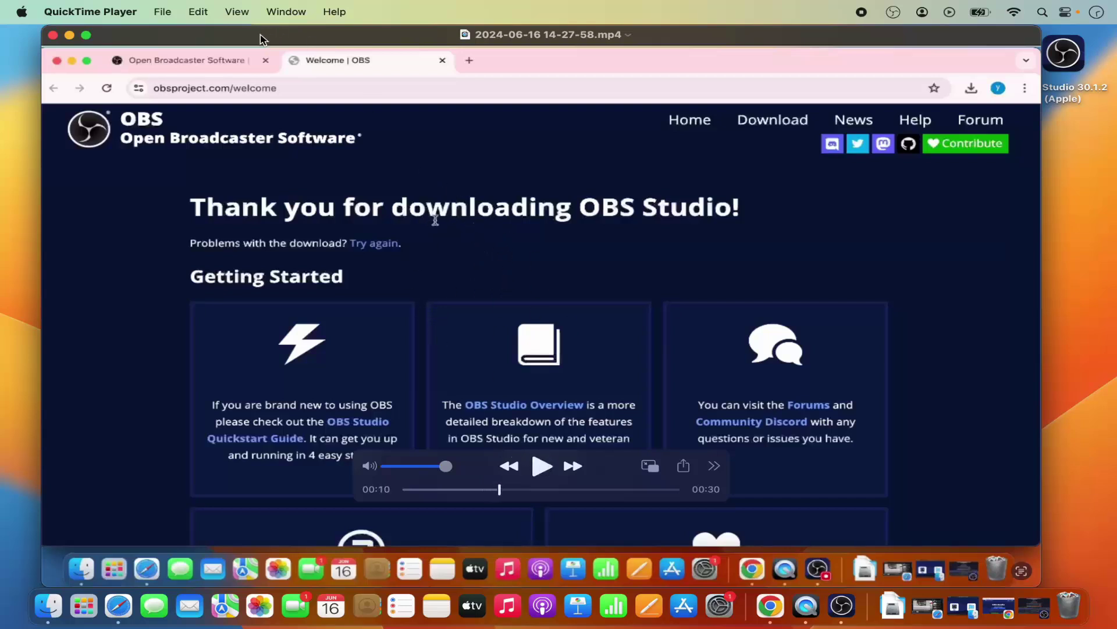
Close the recording's player window and minimize the Movies folder window
{"action": "left_click_drag", "start_coordinate": [241, 39], "coordinate": [266, 60]}
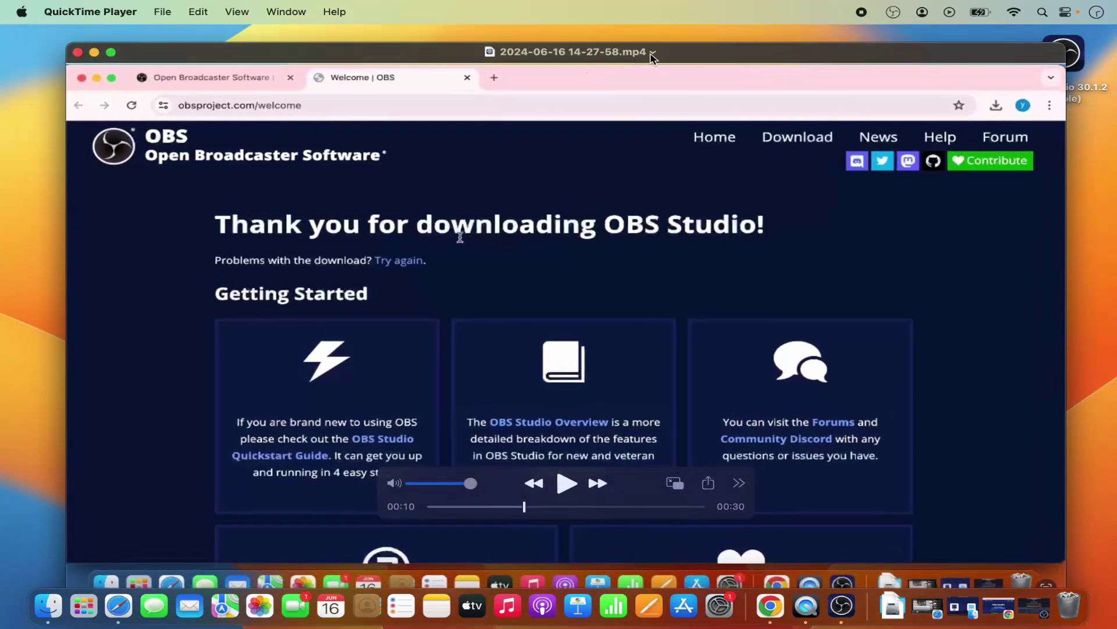
{"action": "left_click", "coordinate": [78, 51]}
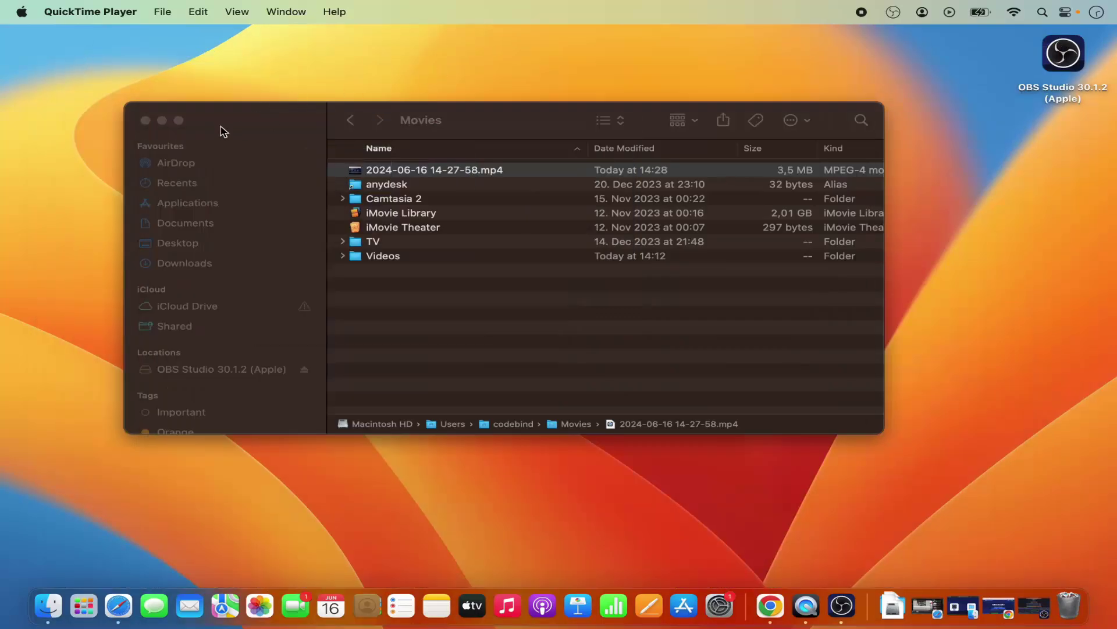
{"action": "left_click", "coordinate": [162, 120]}
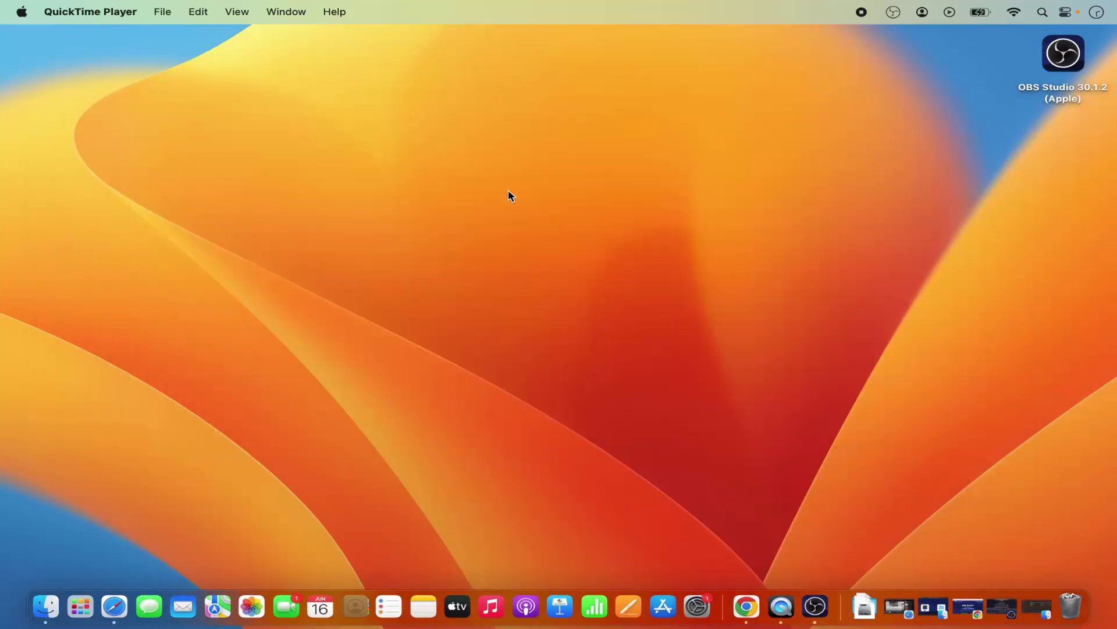